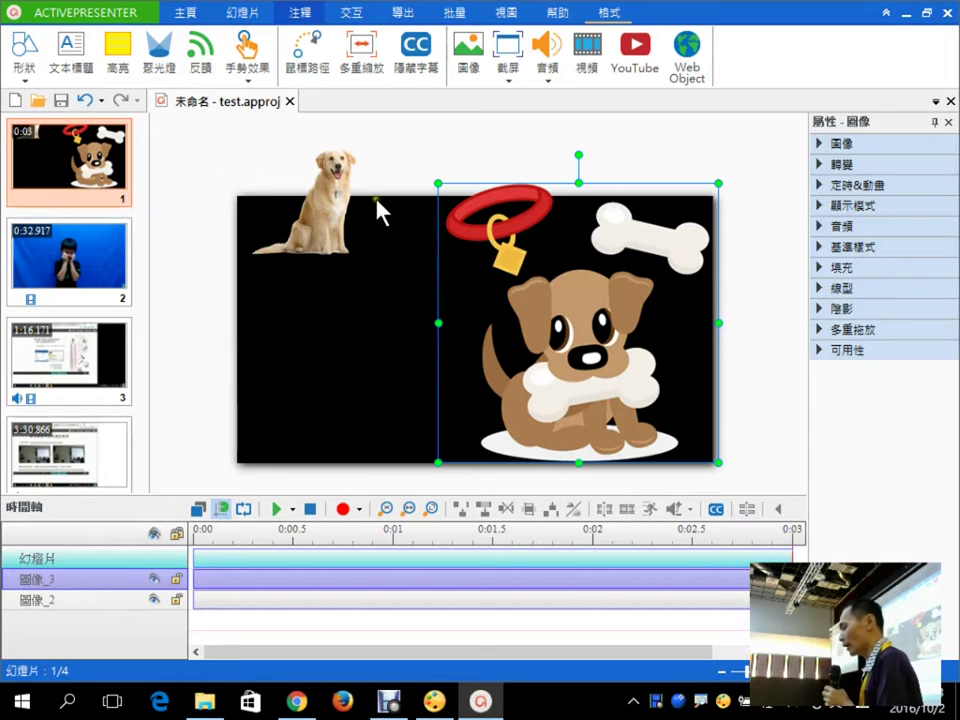
Close the test.approj project and open the setup for a new project.
left_click(290, 102)
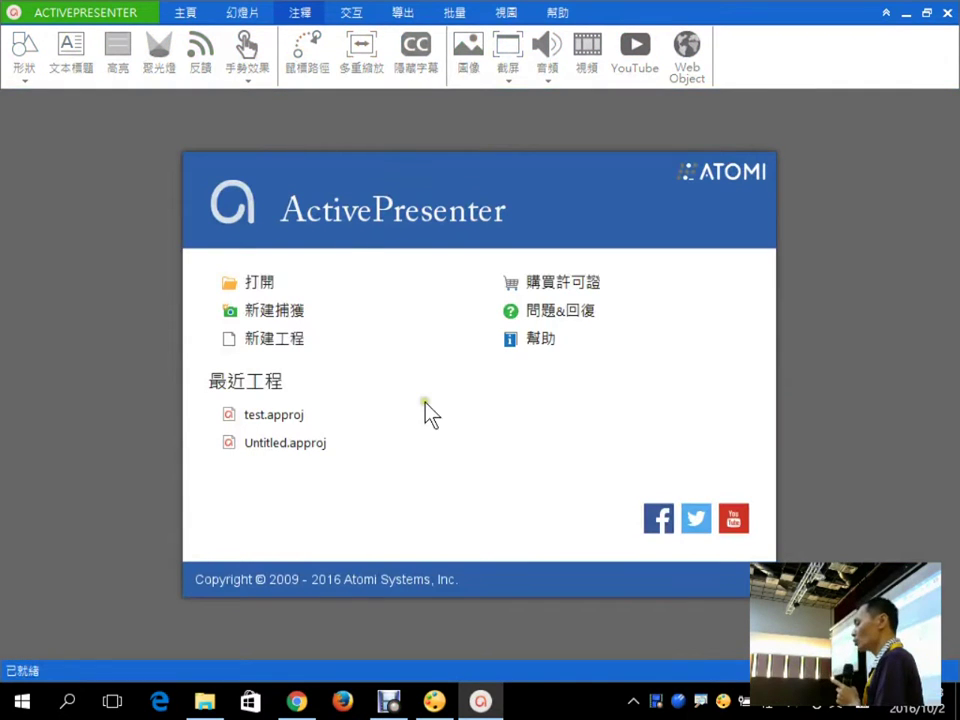
left_click_drag(313, 301, 361, 285)
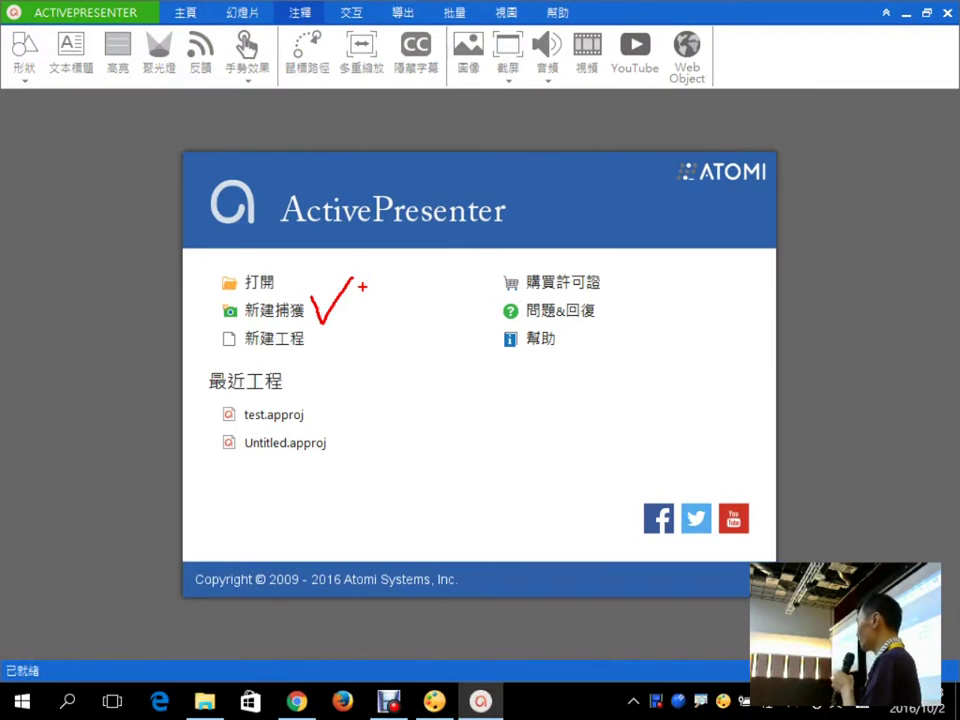
left_click_drag(212, 350, 329, 348)
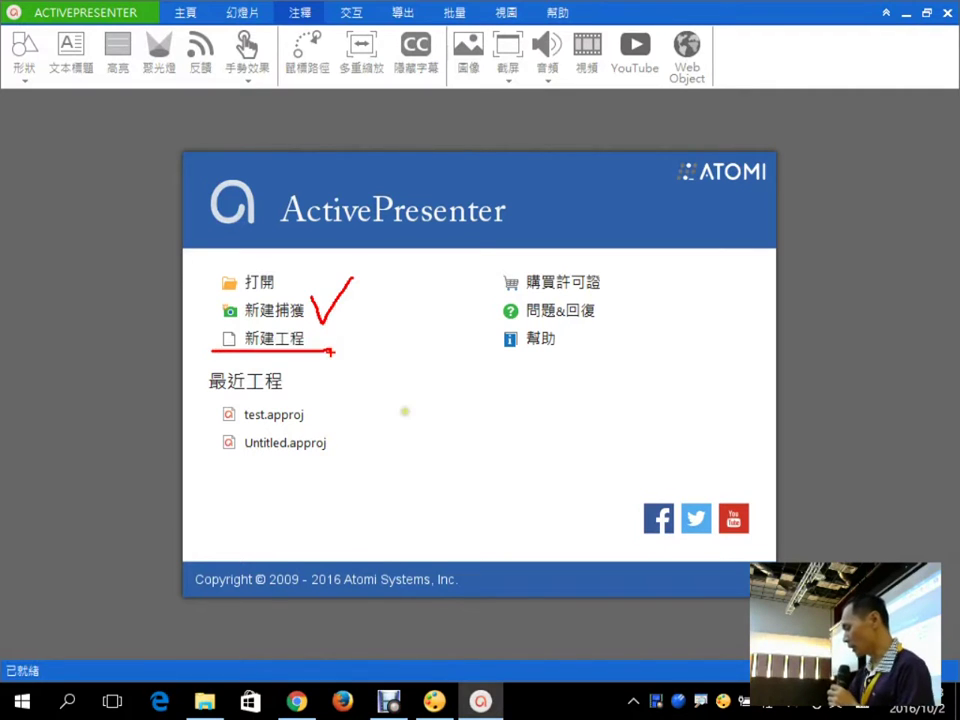
key("Escape")
left_click(294, 345)
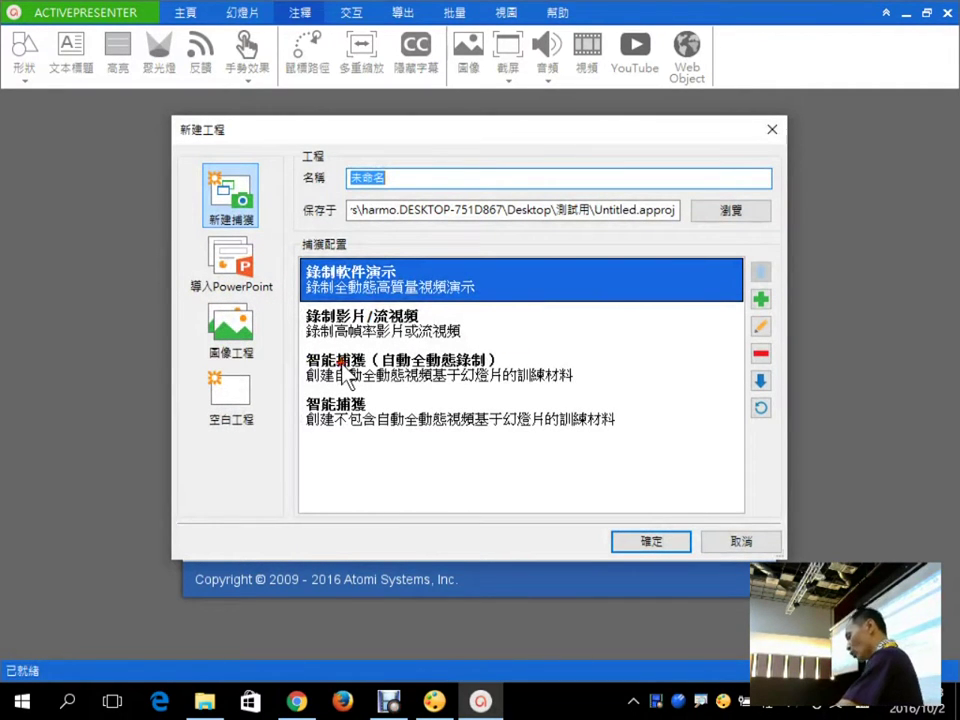
left_click_drag(295, 134, 294, 242)
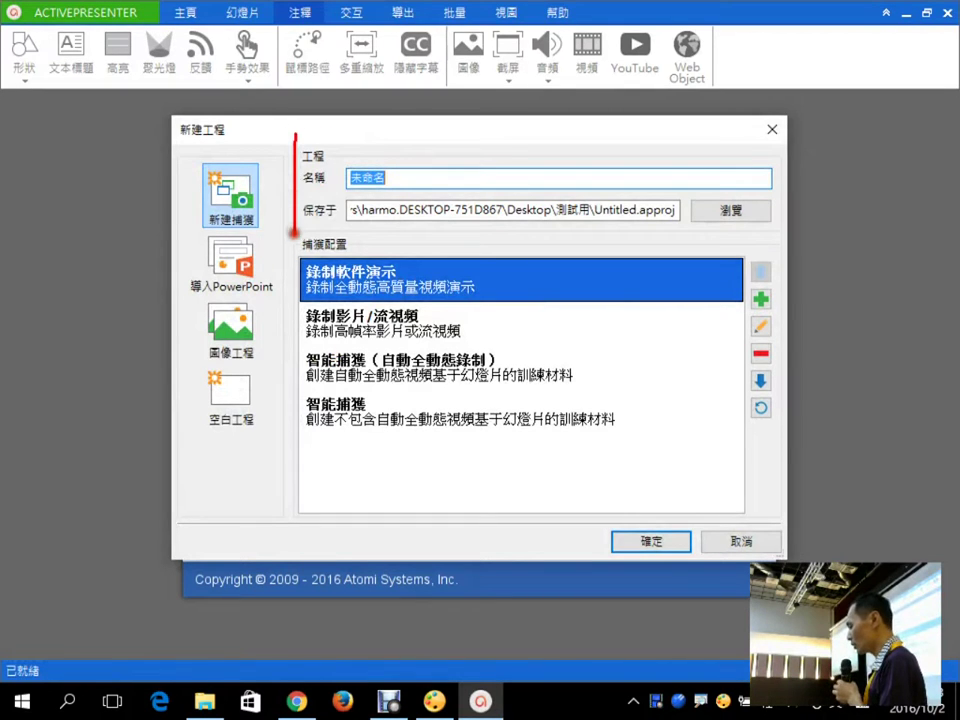
left_click_drag(372, 152, 399, 121)
left_click_drag(572, 185, 598, 168)
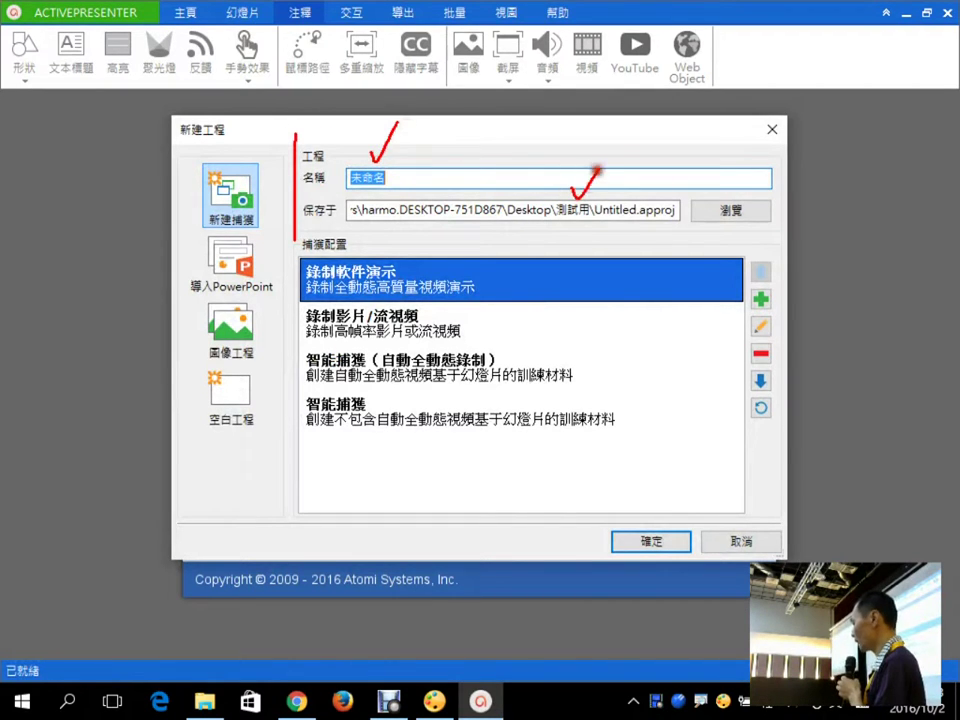
mouse_move(182, 157)
left_mouse_down()
mouse_move(191, 246)
mouse_move(244, 337)
mouse_move(243, 401)
mouse_move(283, 460)
left_mouse_up()
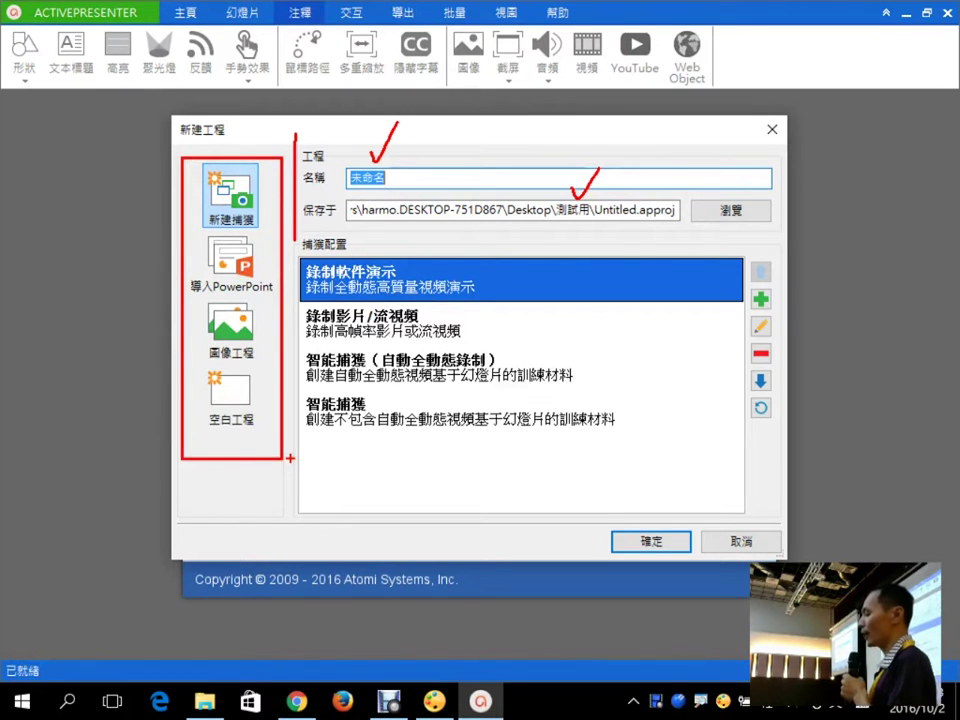
mouse_move(120, 178)
left_mouse_down()
mouse_move(132, 200)
mouse_move(153, 168)
left_mouse_up()
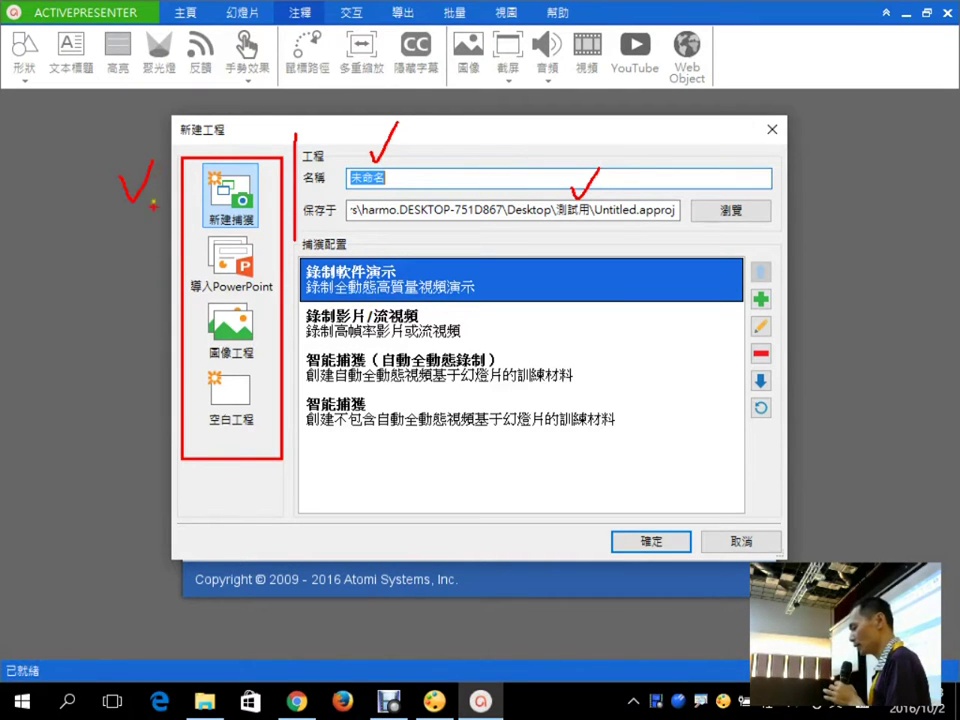
mouse_move(121, 262)
left_mouse_down()
mouse_move(134, 278)
mouse_move(166, 232)
left_mouse_up()
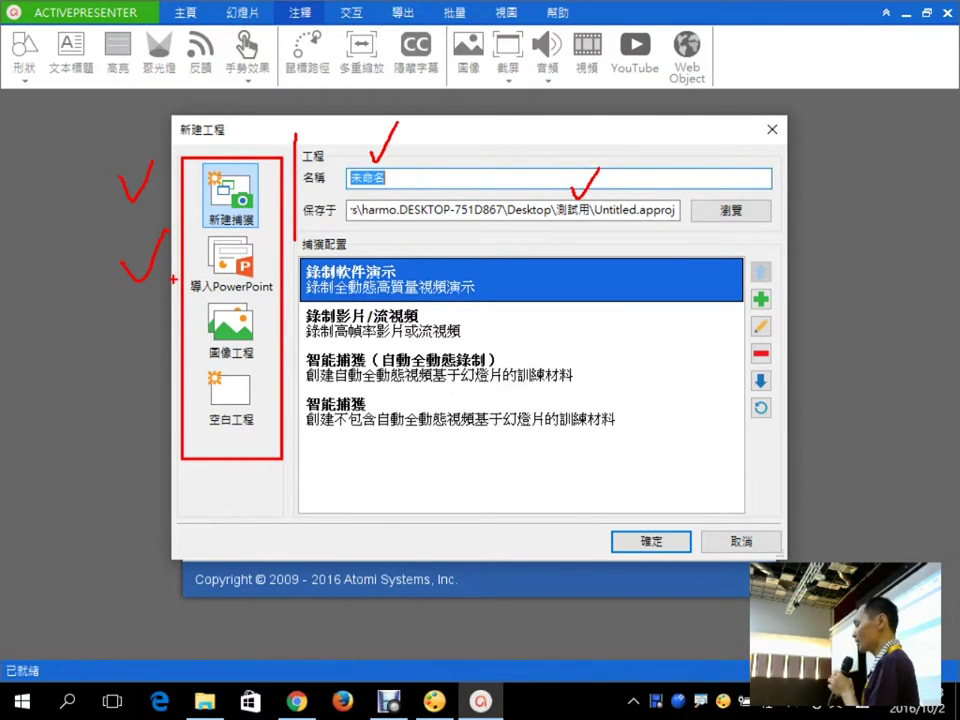
key("e")
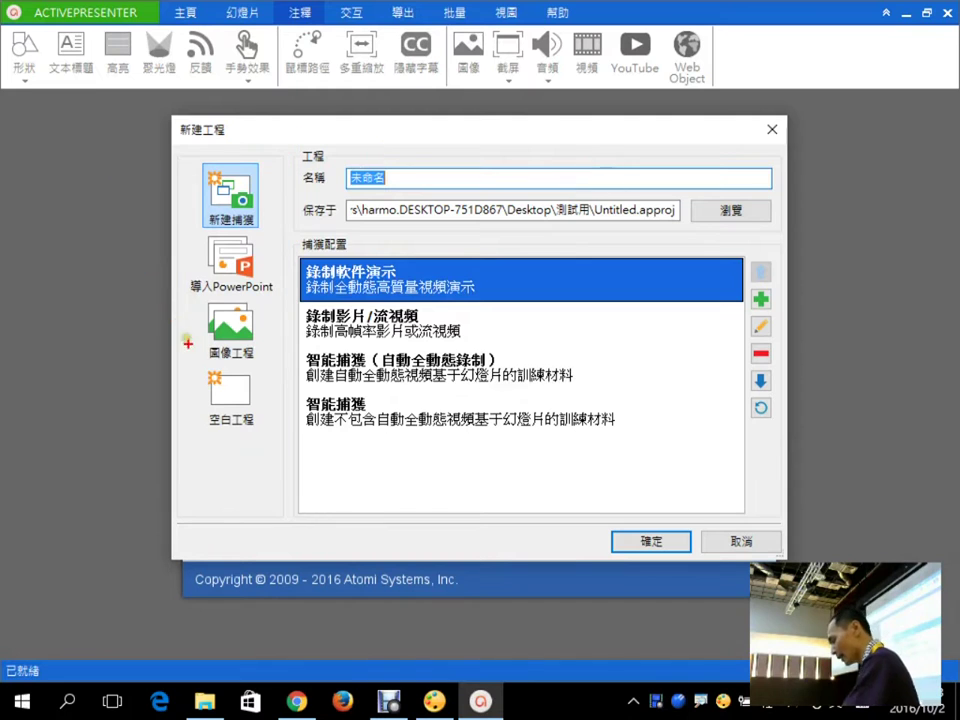
left_click_drag(172, 326, 215, 300)
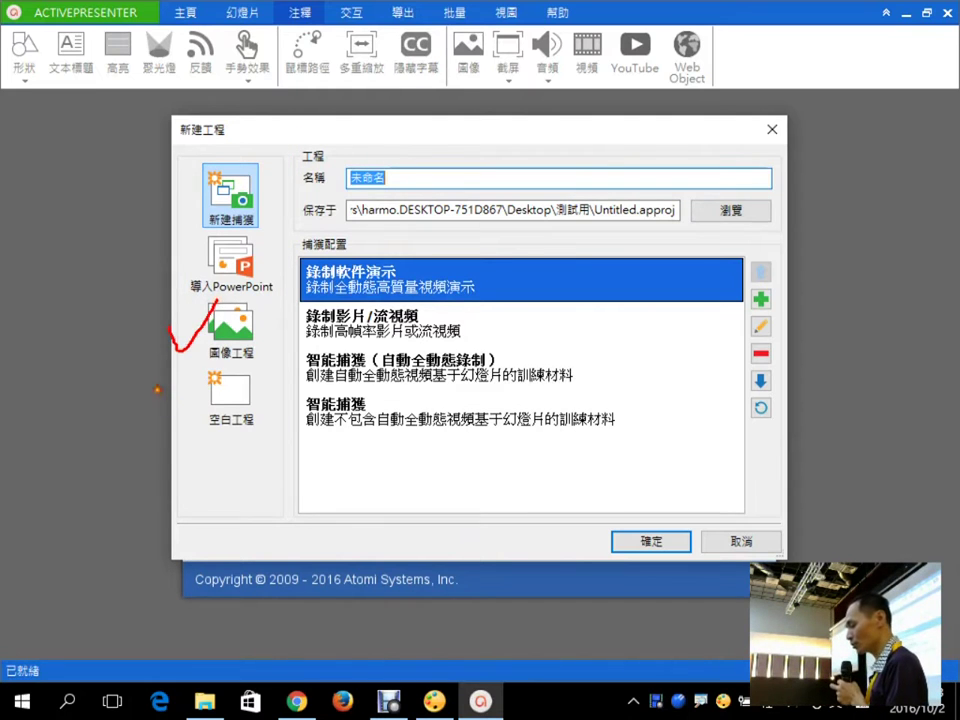
left_click_drag(157, 390, 196, 366)
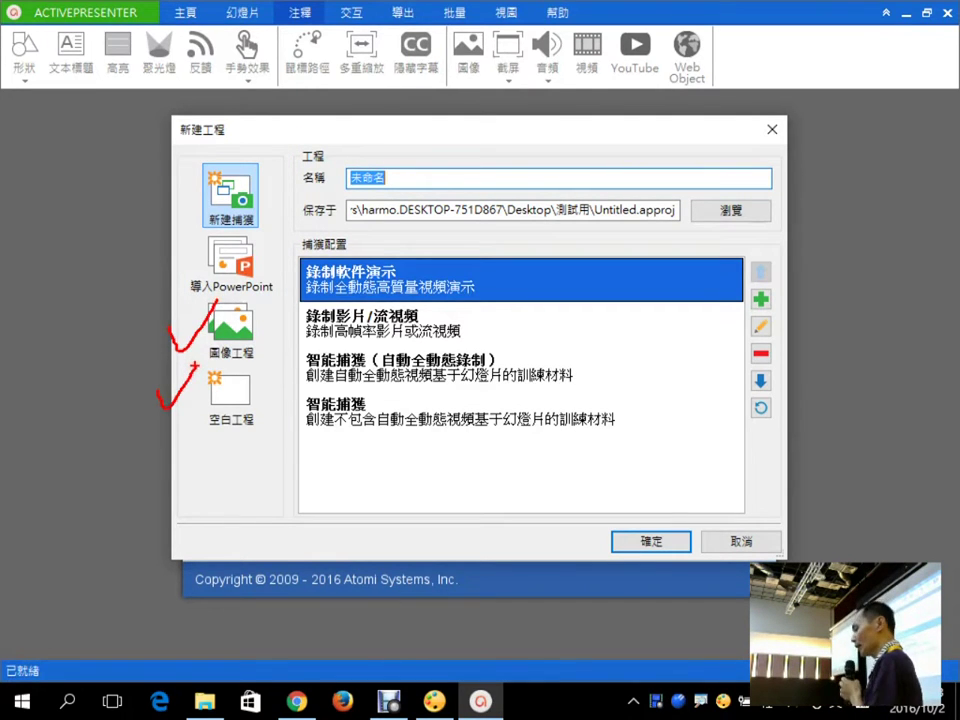
left_click_drag(172, 212, 215, 170)
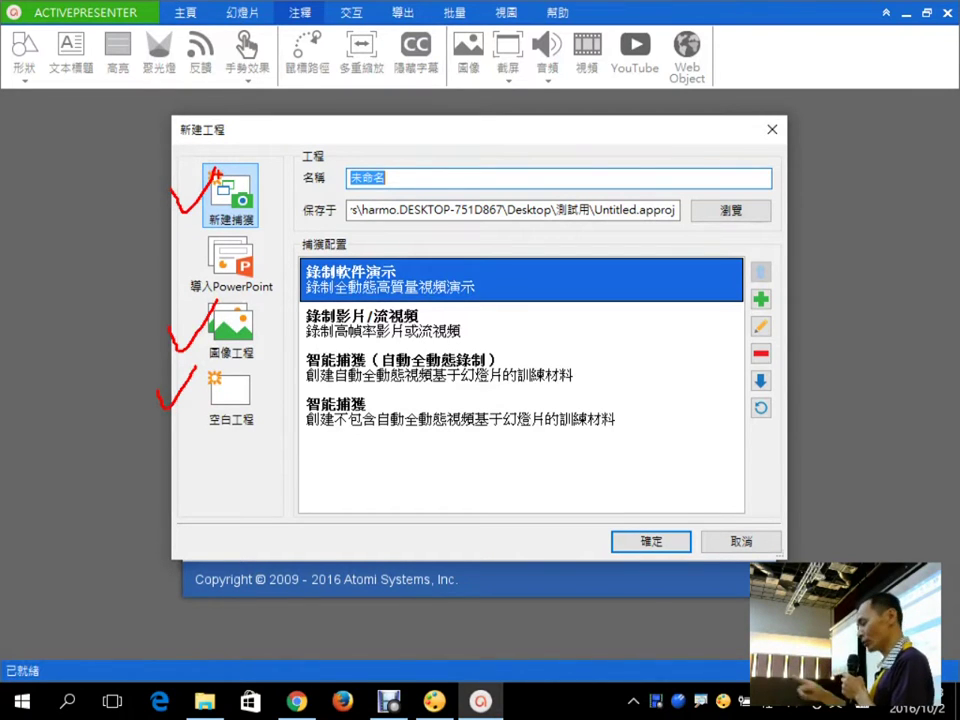
key("e")
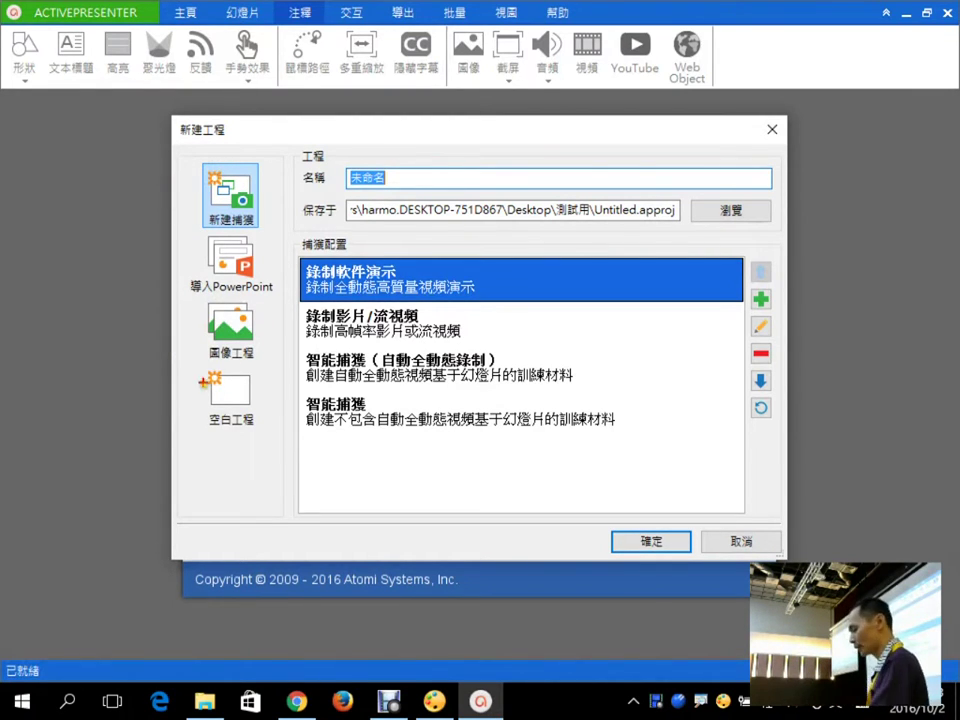
left_click_drag(193, 368, 275, 434)
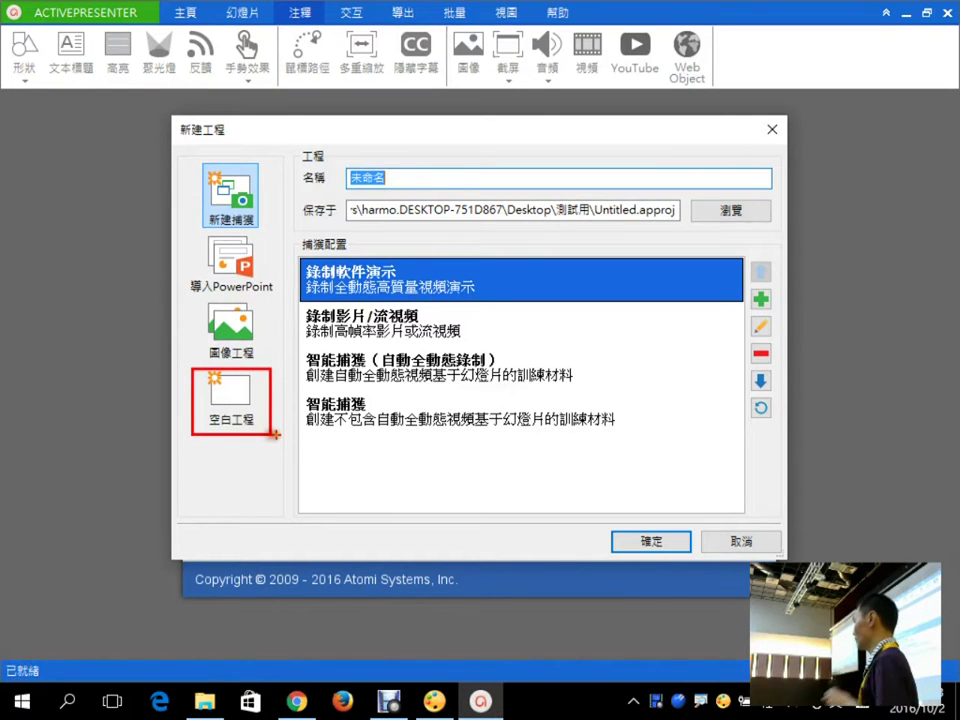
key("Escape")
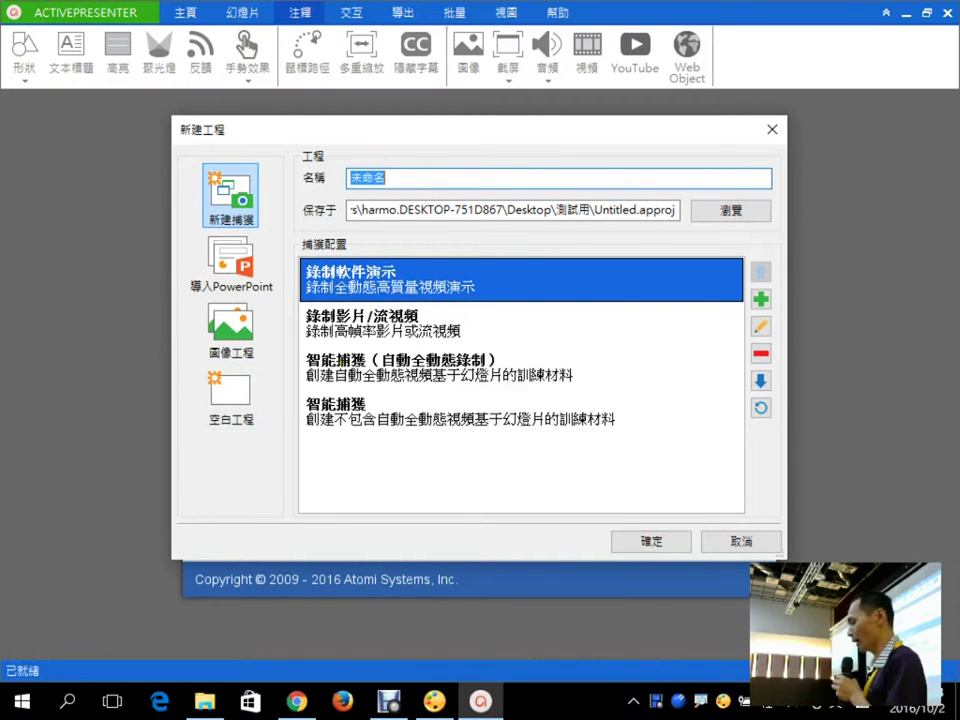
Choose a blank project as the new project type and set its size to the 720 x 480 preset.
left_click(238, 395)
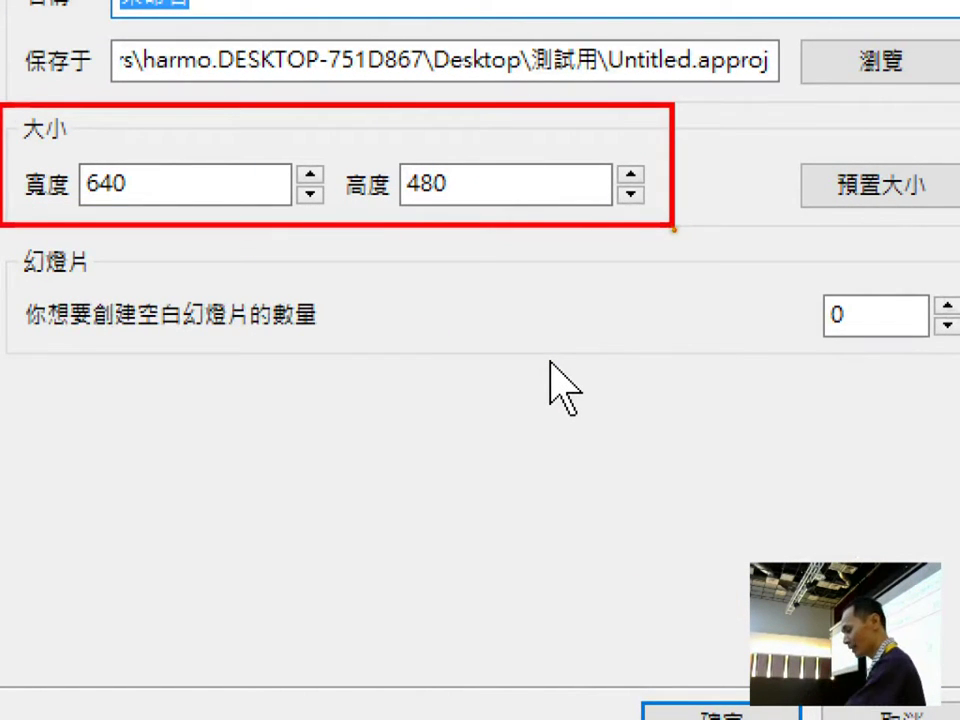
left_click(929, 188)
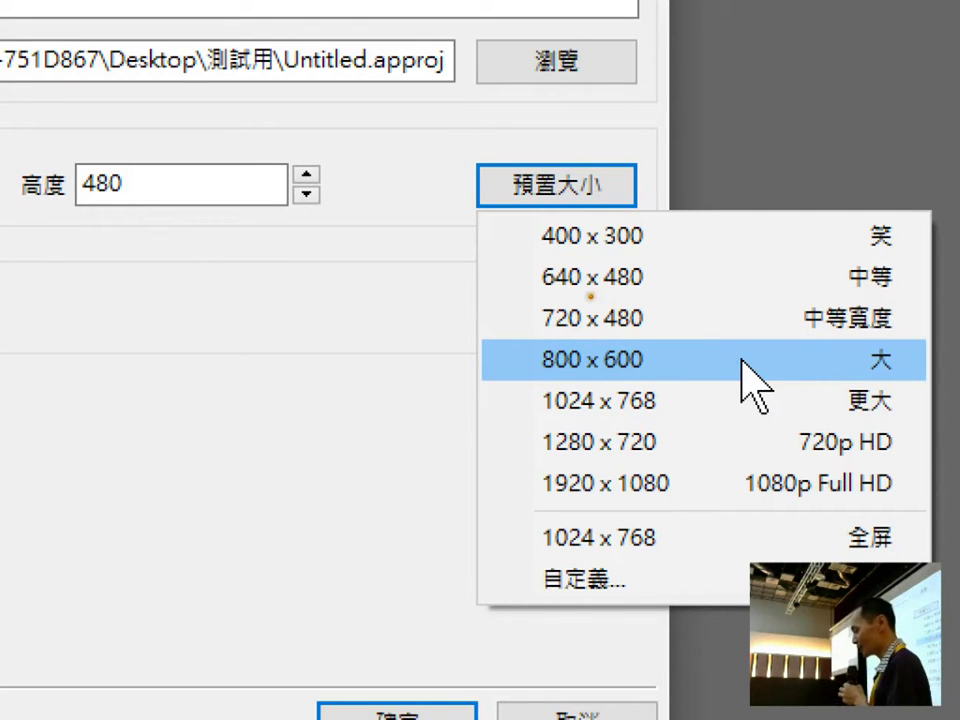
left_click_drag(594, 300, 594, 348)
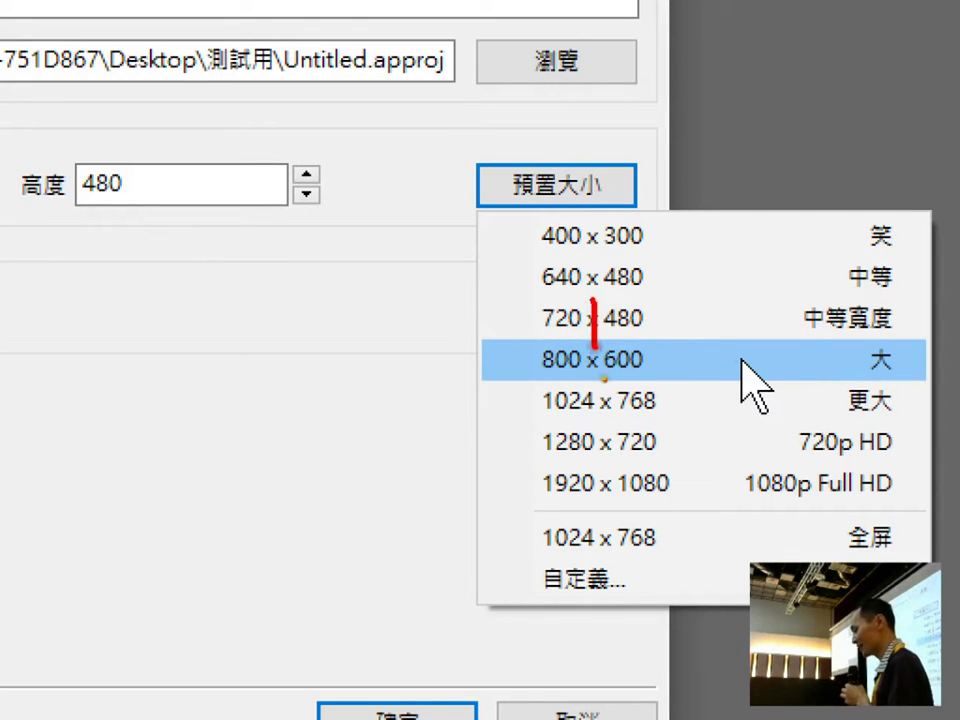
left_click_drag(607, 426, 609, 496)
left_click_drag(739, 503, 950, 500)
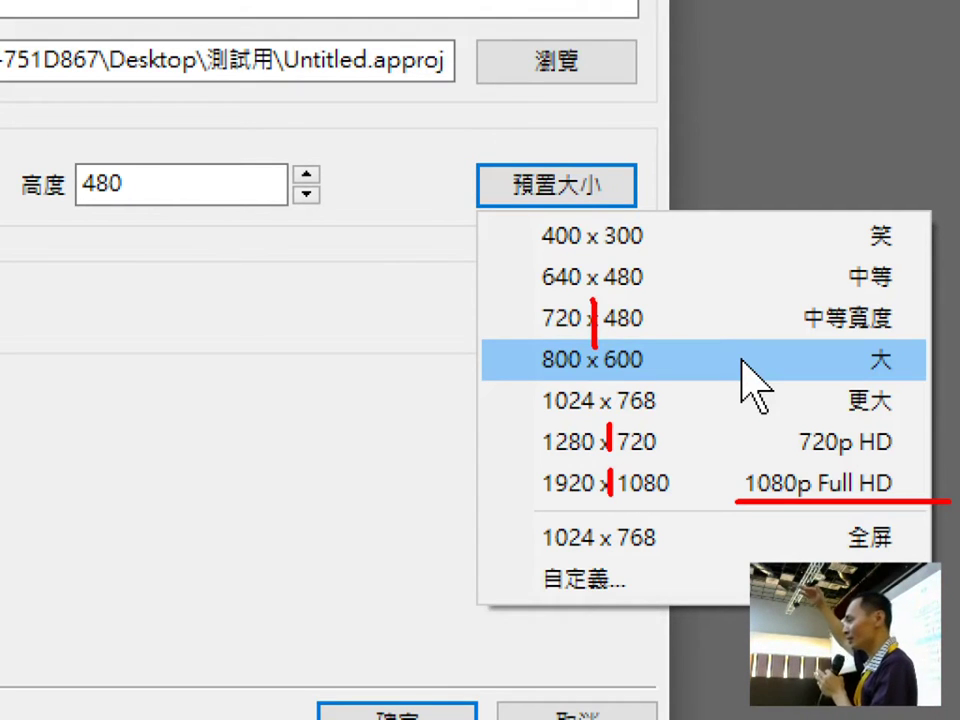
left_click(481, 362)
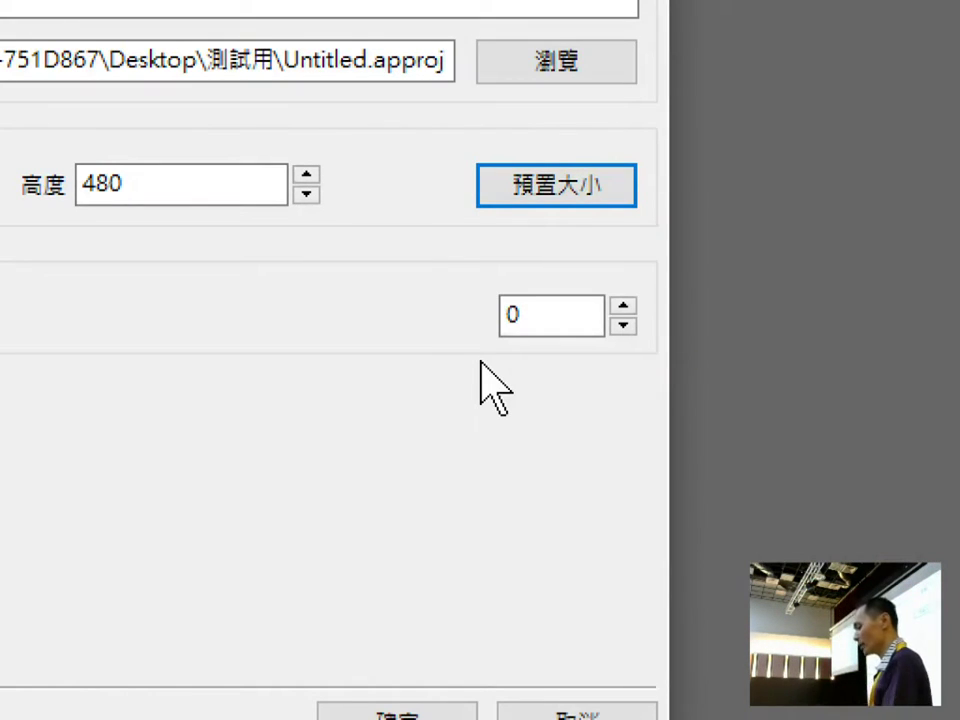
left_click(512, 182)
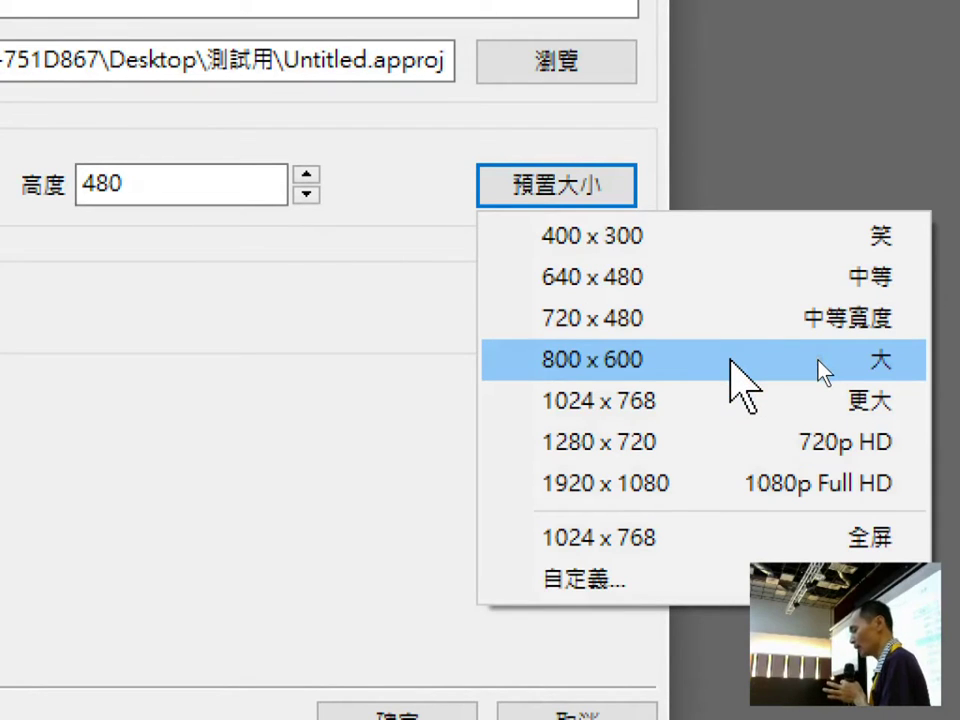
key("Up")
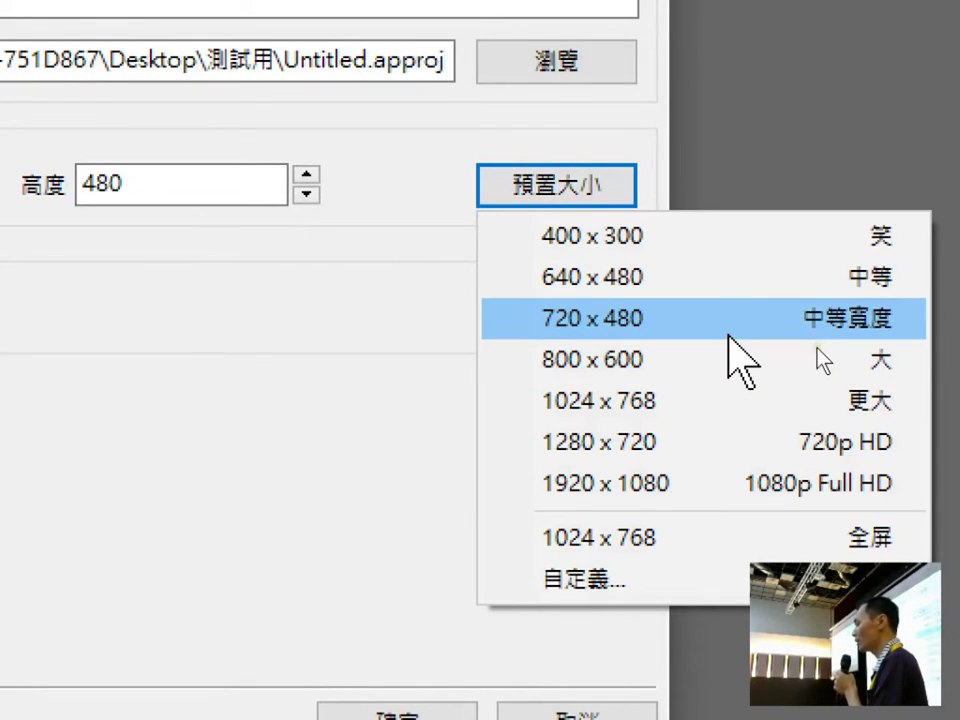
key("Return")
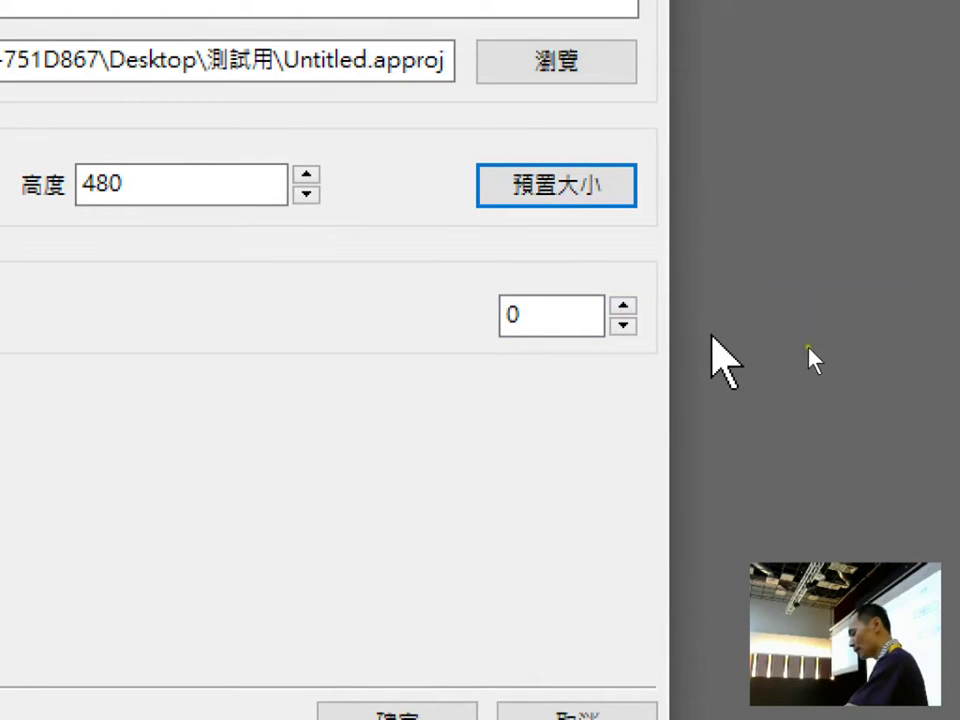
Create the blank project under the file name Untitled2.approj, declining to overwrite the existing Untitled.approj.
double_click(520, 316)
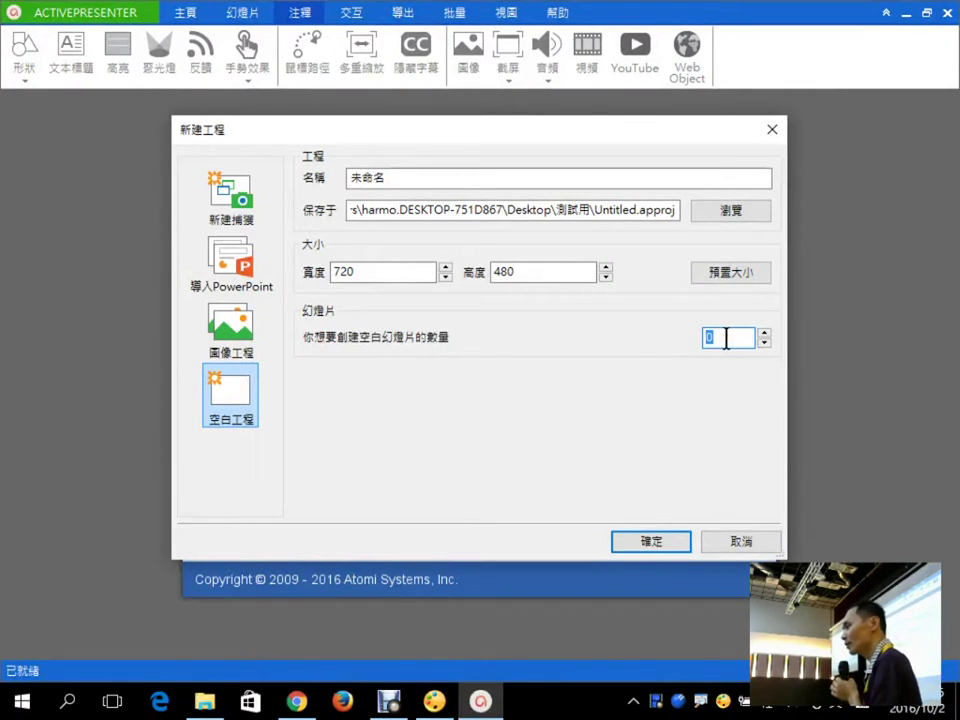
left_click(671, 546)
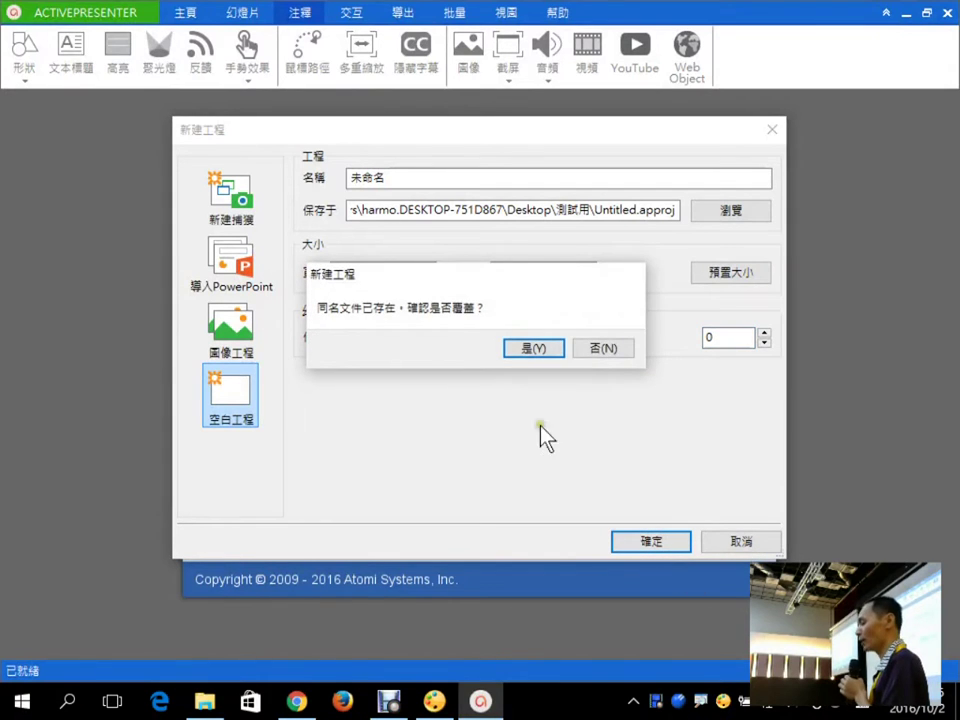
left_click(605, 347)
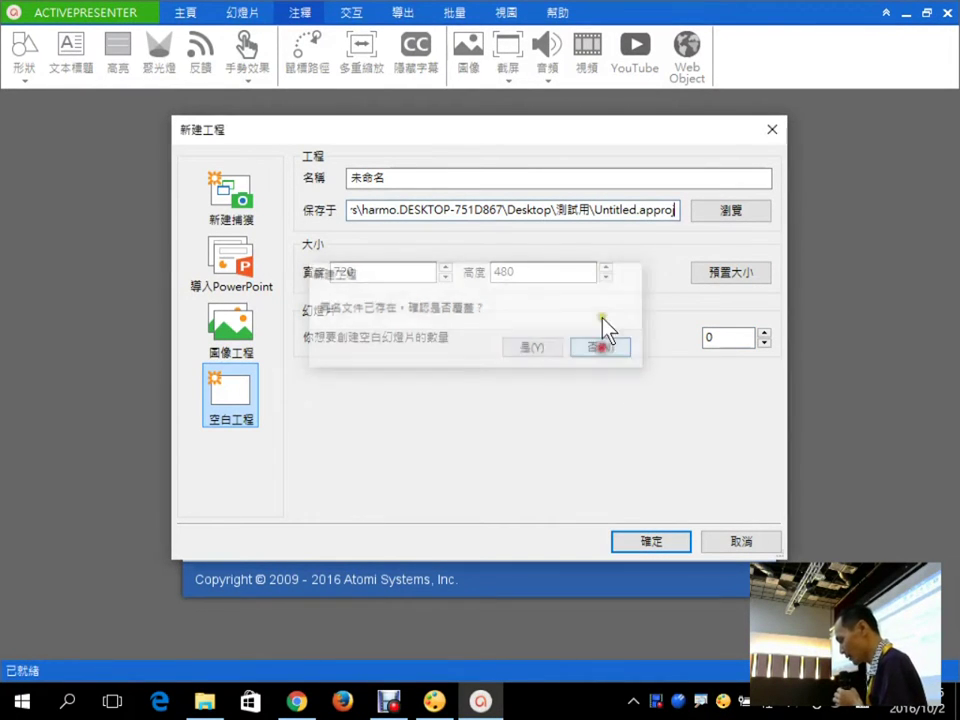
left_click(636, 210)
type("2")
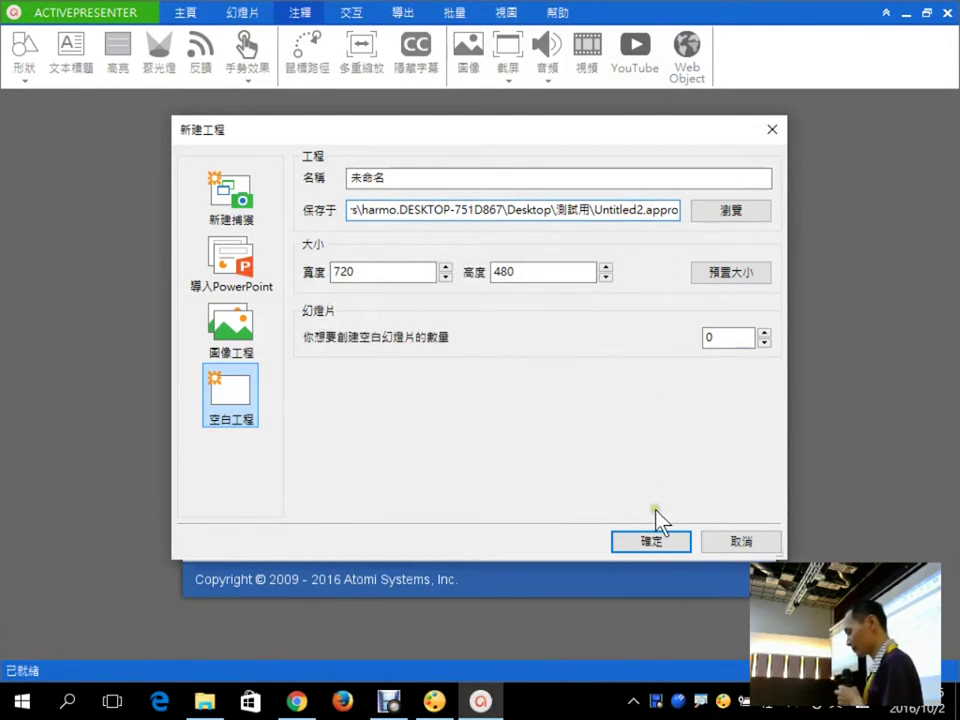
left_click(652, 542)
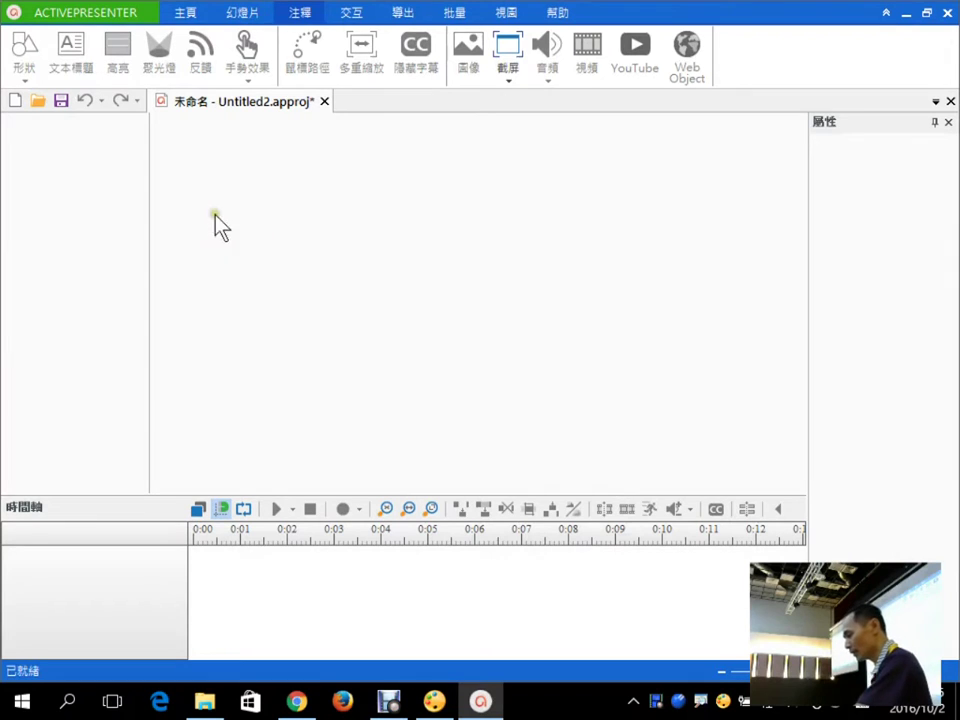
Add one blank slide to the empty project.
left_click(185, 14)
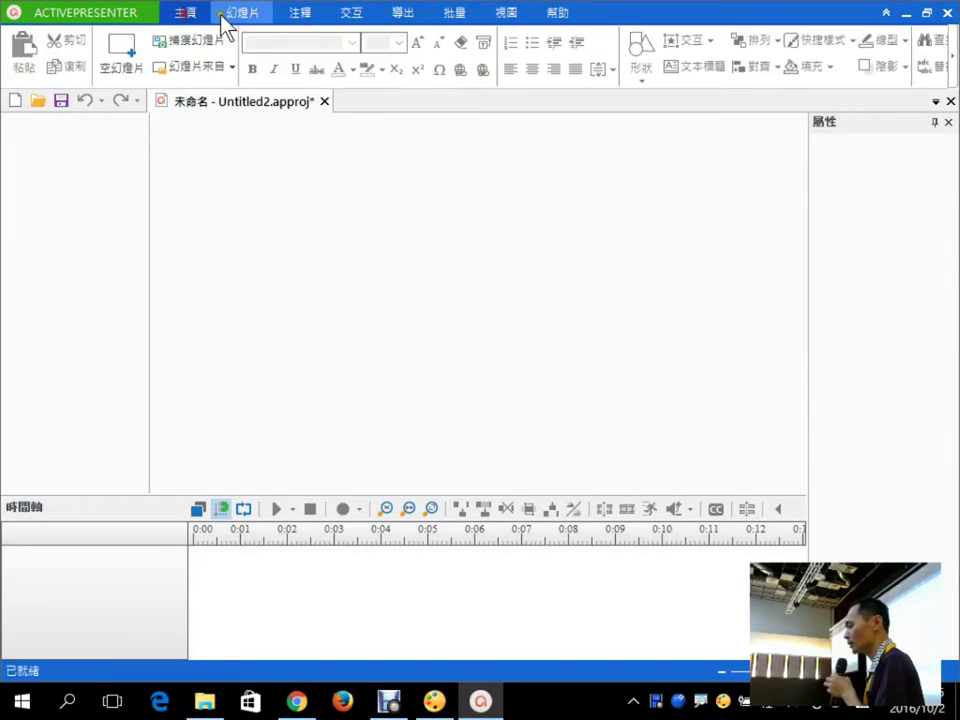
left_click(243, 14)
left_click(194, 16)
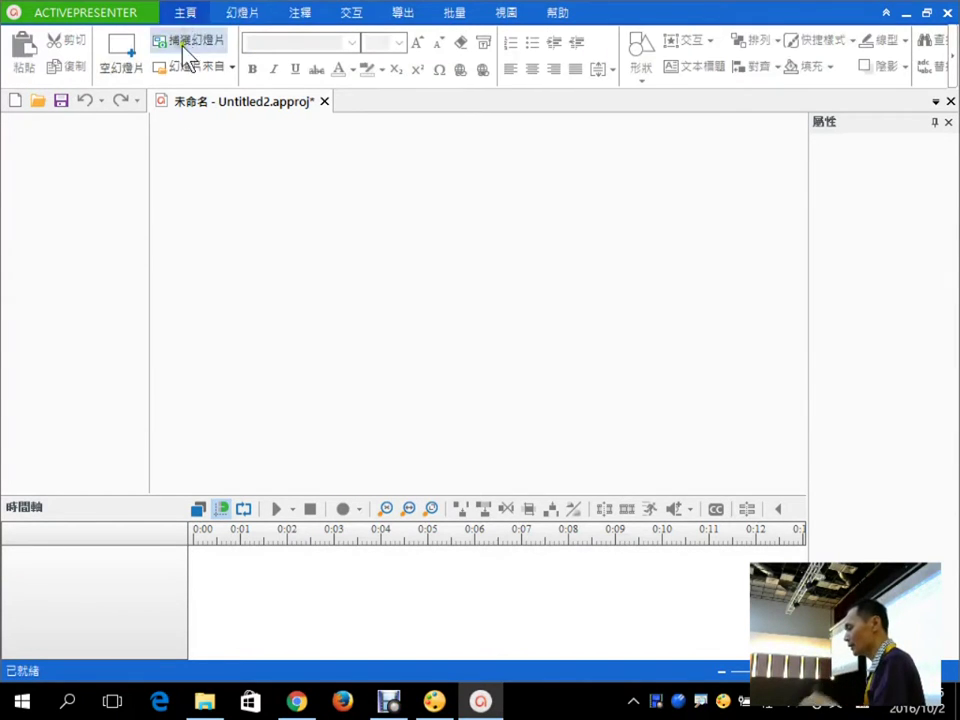
left_click(123, 72)
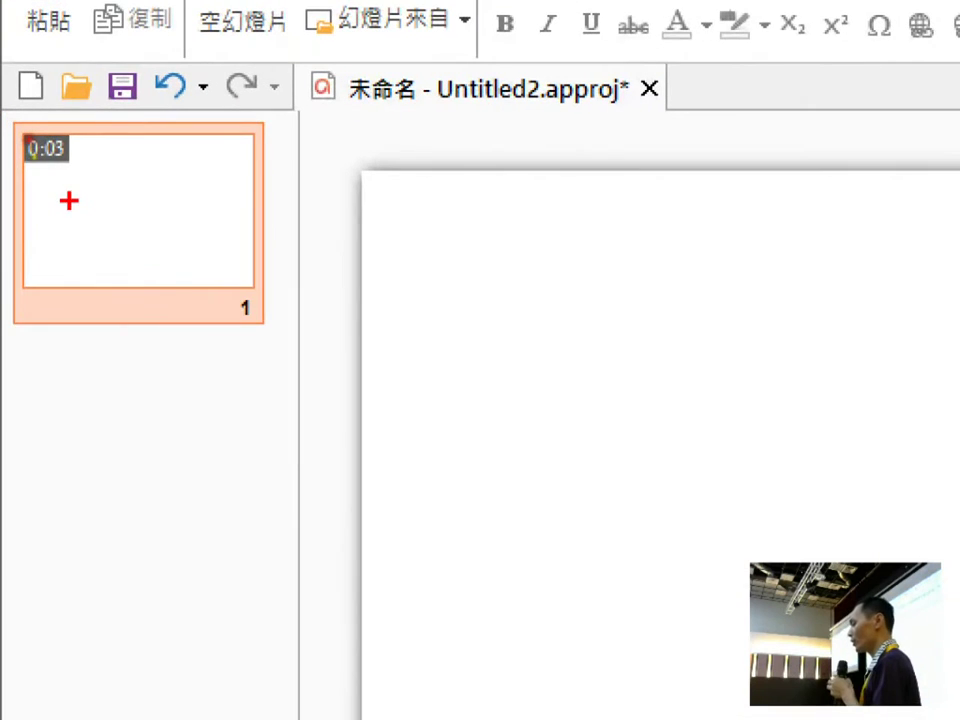
left_click_drag(35, 158, 86, 131)
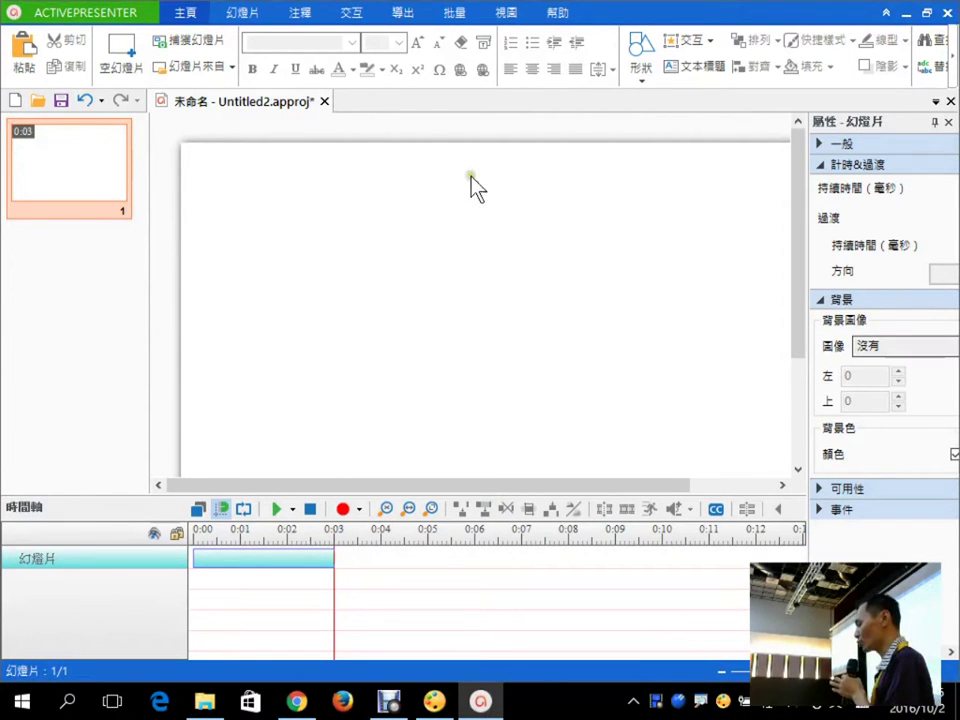
Close the Untitled2.approj project without saving its changes.
left_click(325, 102)
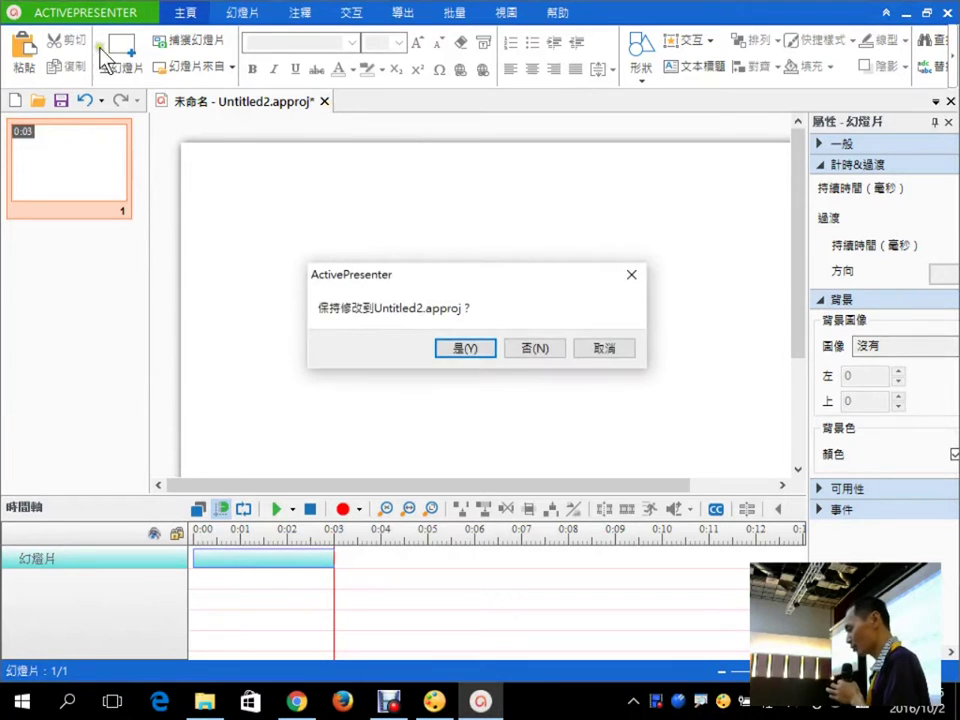
left_click(533, 348)
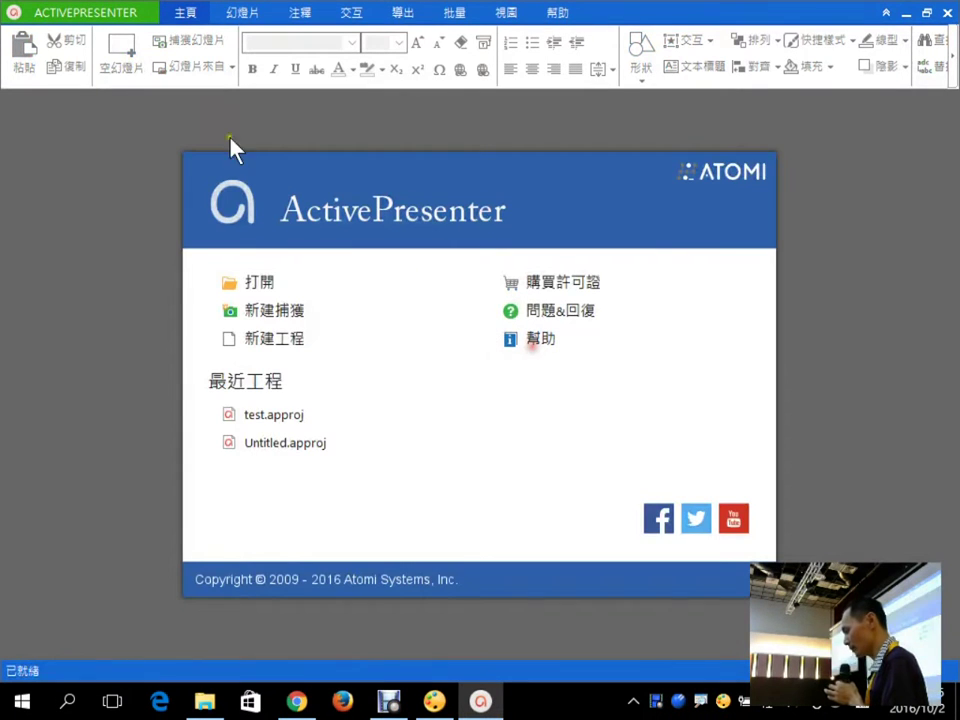
Open the recent project test.approj and show its available export formats.
left_click(267, 424)
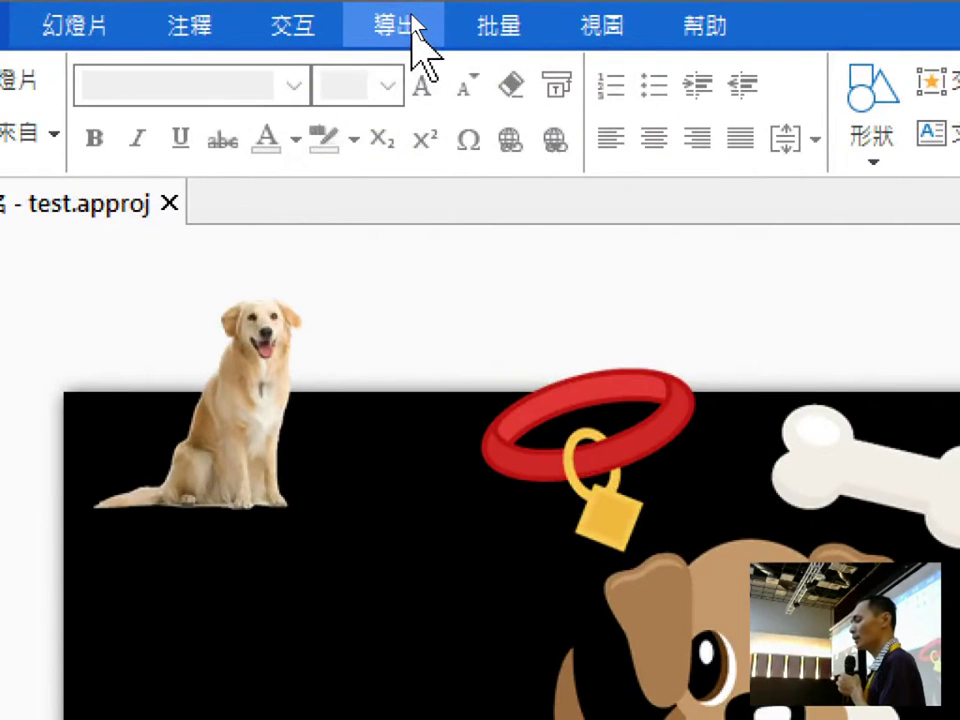
left_click(420, 30)
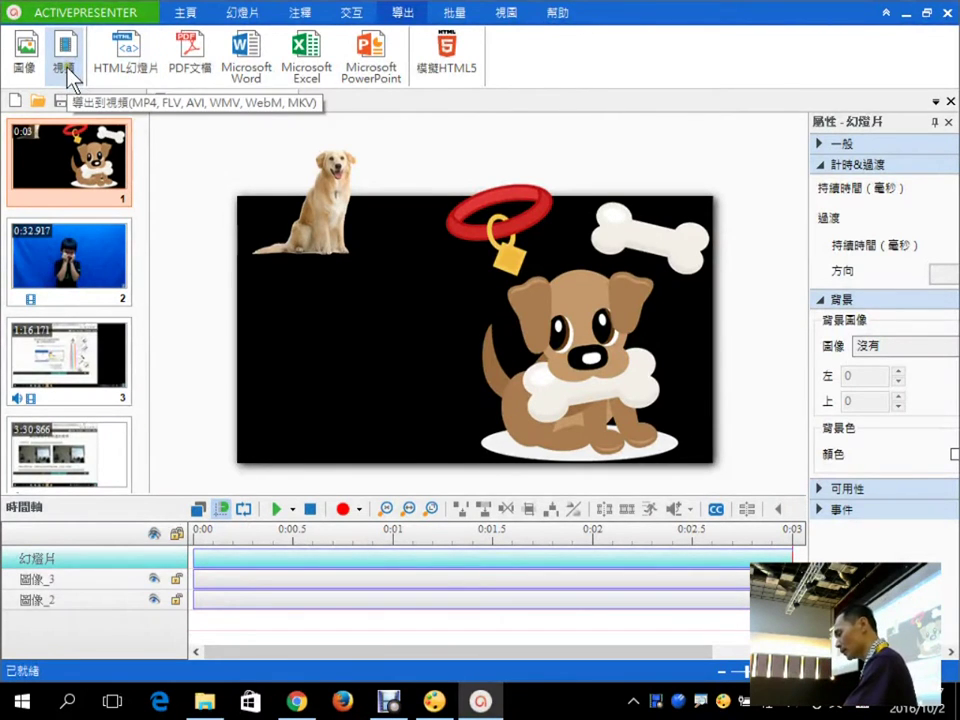
mouse_move(88, 26)
left_mouse_down()
mouse_move(375, 86)
mouse_move(497, 88)
left_mouse_up()
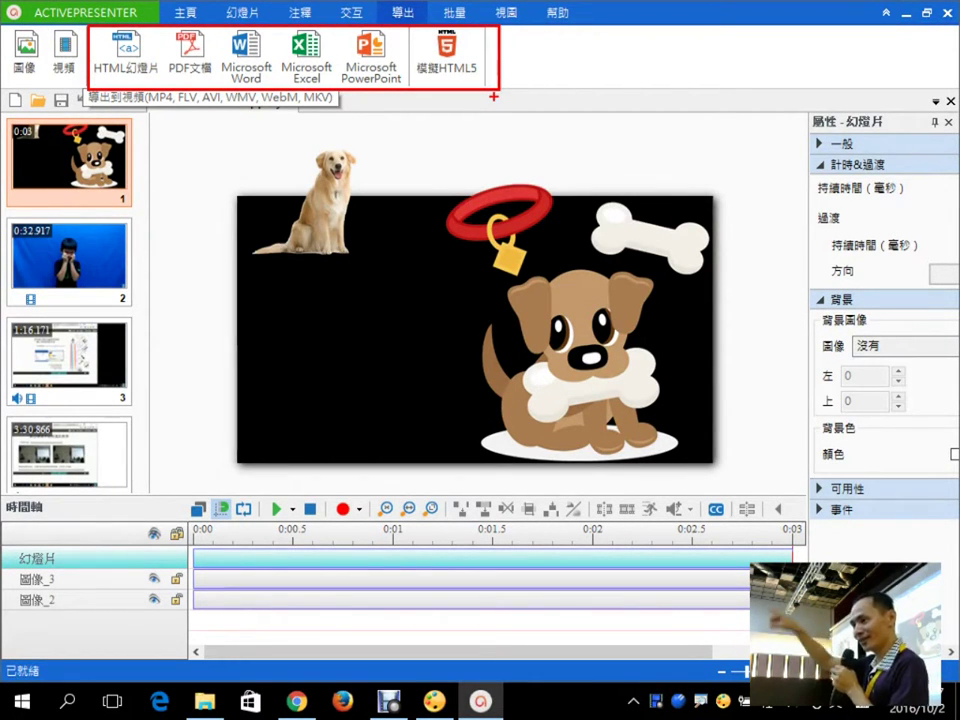
key("Escape")
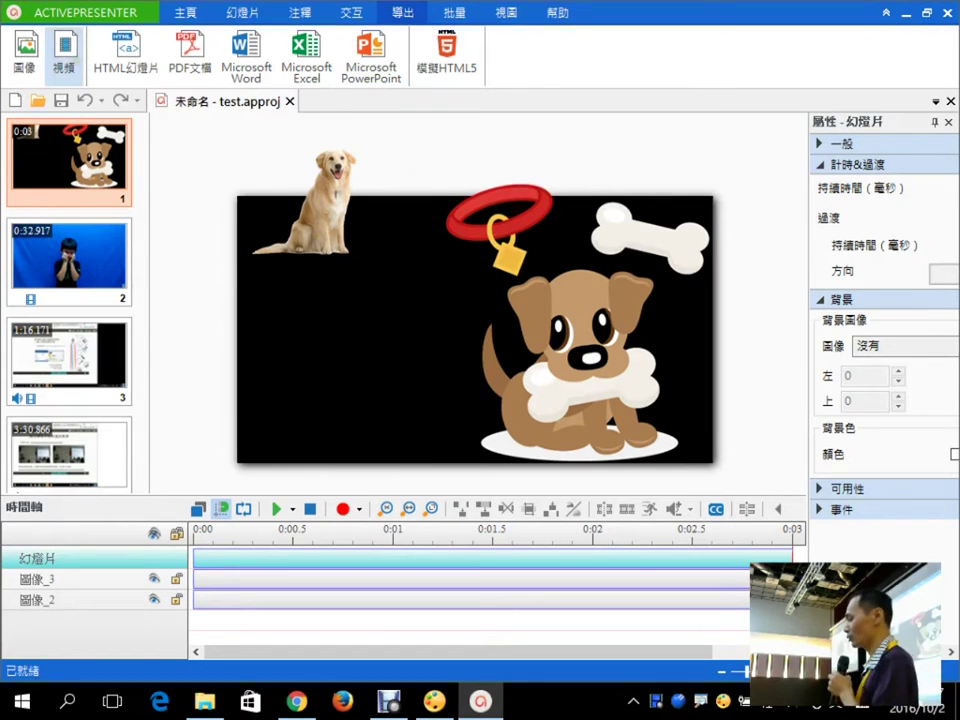
Start a video export of the test.approj project and check the MP4 output format.
left_click(64, 55)
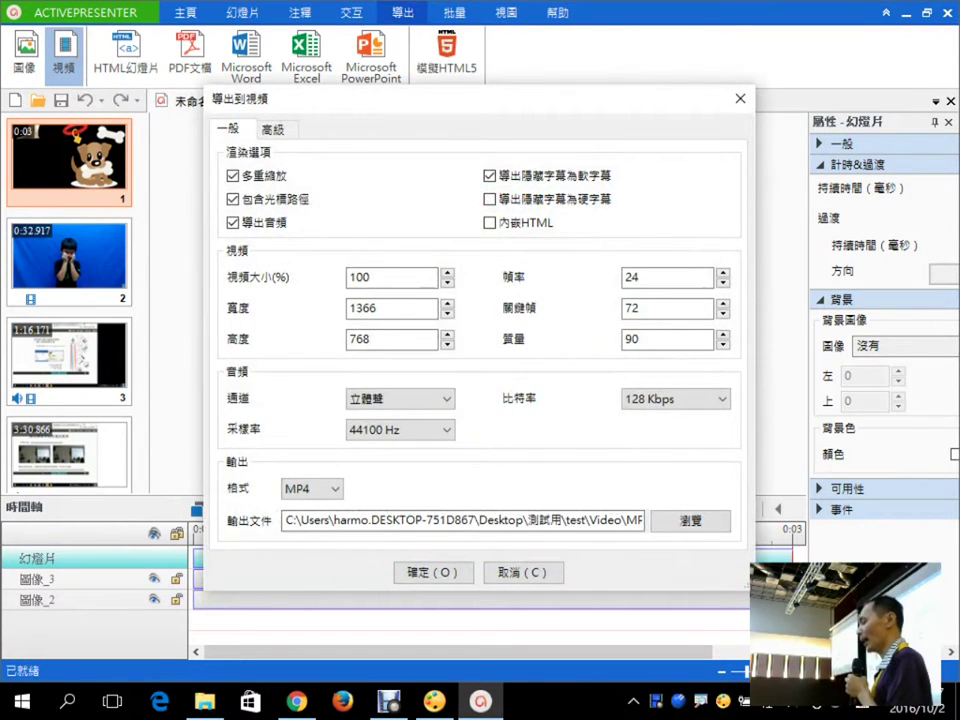
left_click_drag(298, 102, 262, 66)
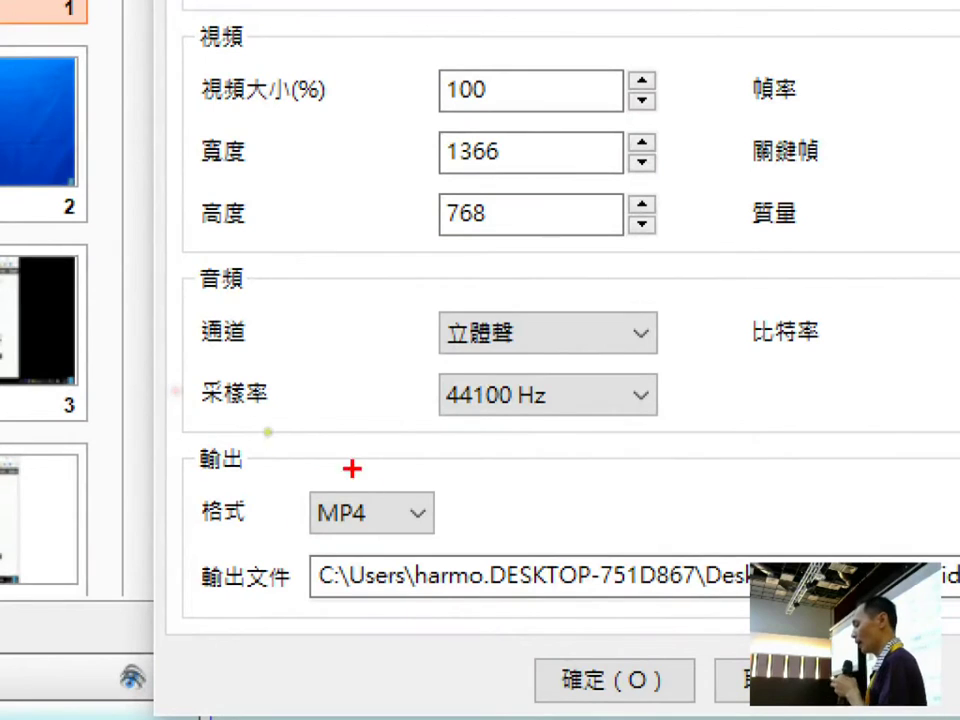
left_click_drag(244, 424, 295, 384)
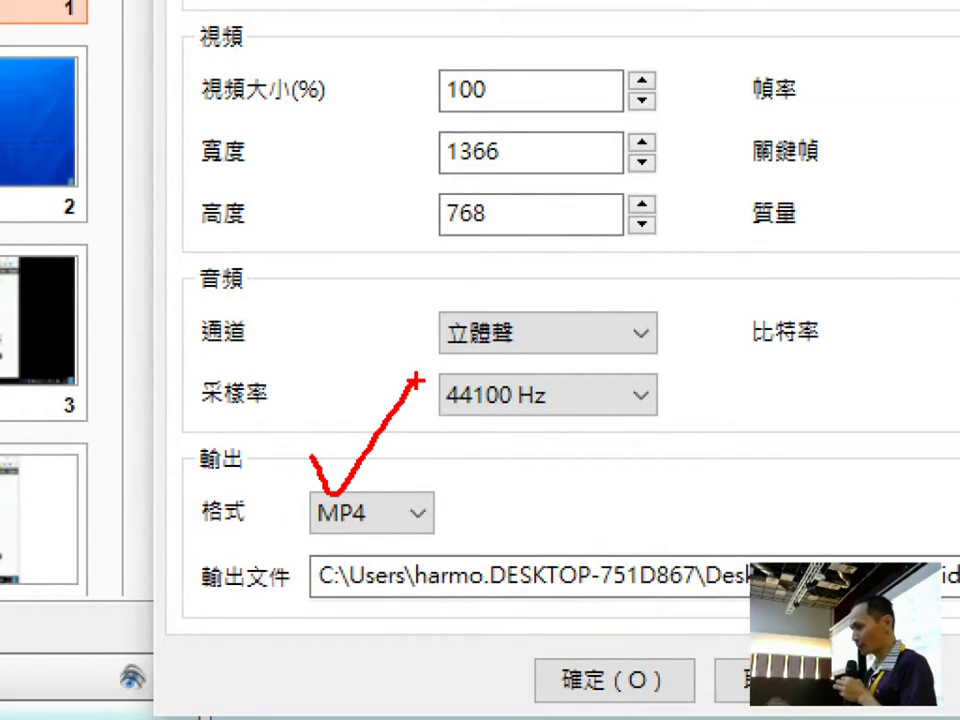
key("Escape")
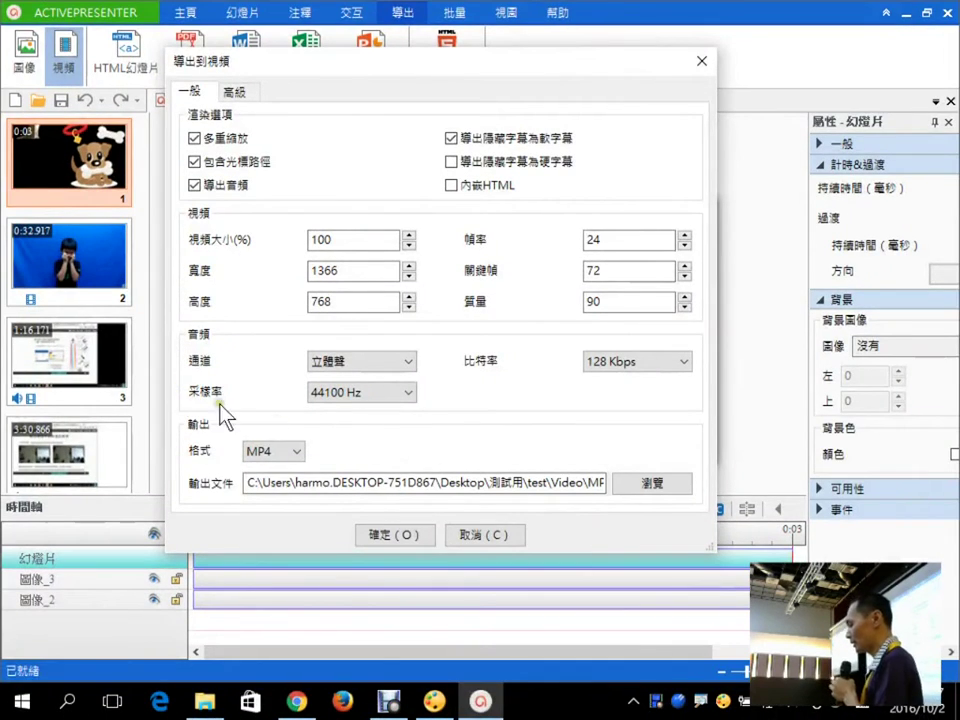
Set the output file to test.mp4 on the Desktop and export the video.
left_click(652, 483)
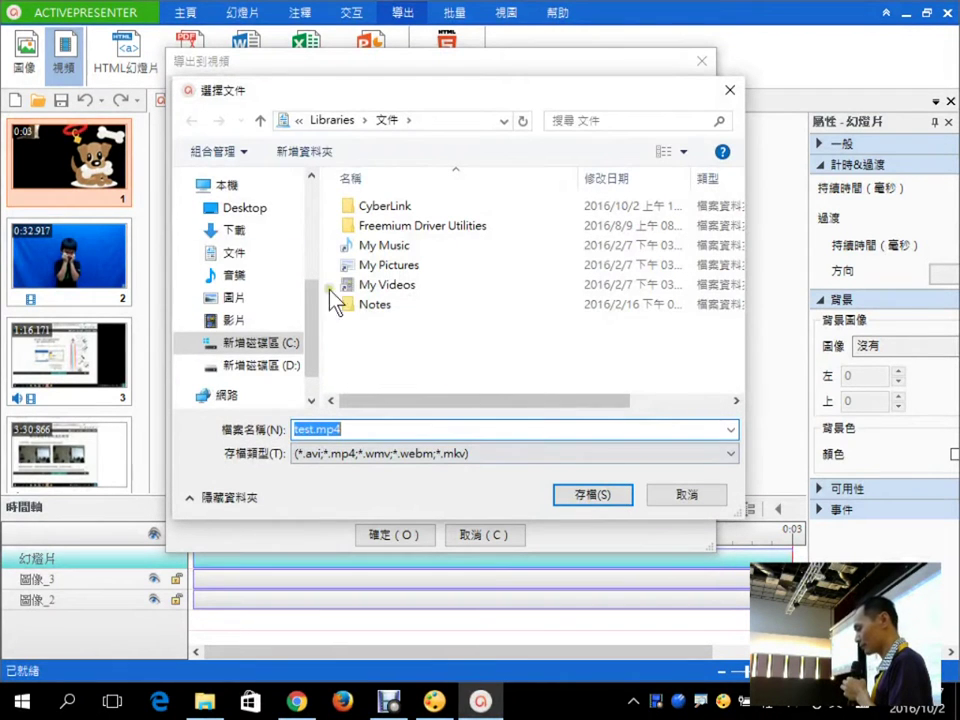
left_click(245, 208)
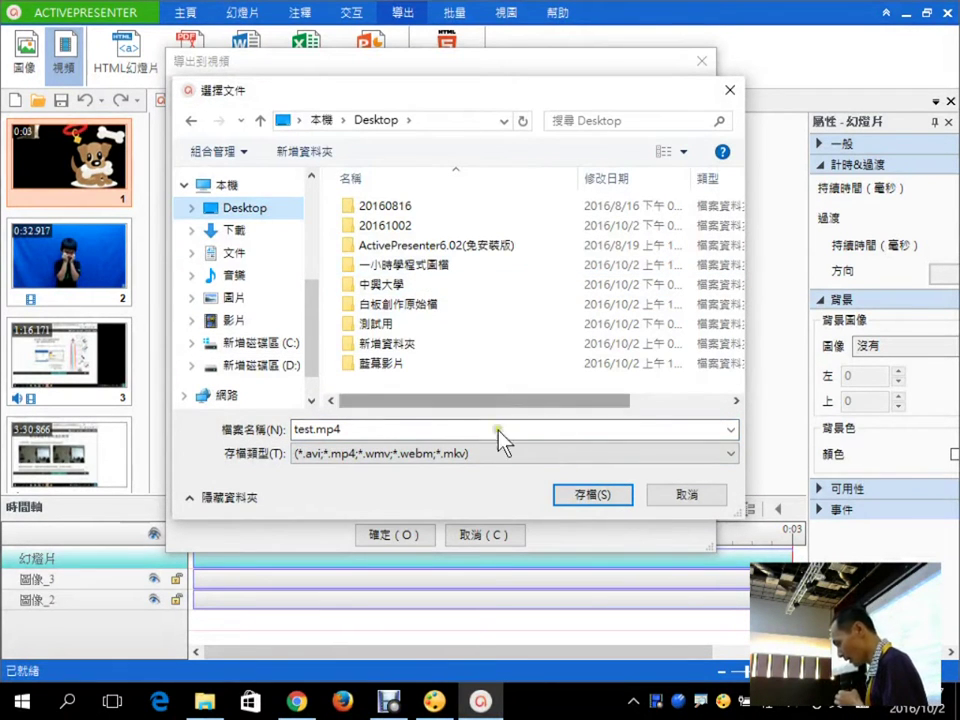
left_click(593, 494)
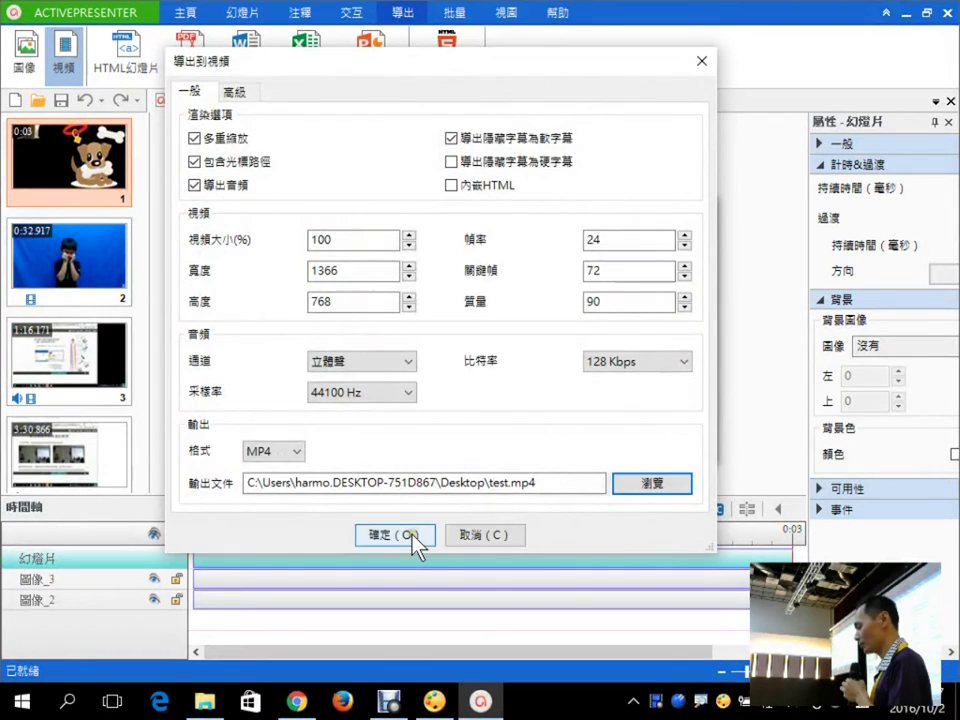
left_click(415, 543)
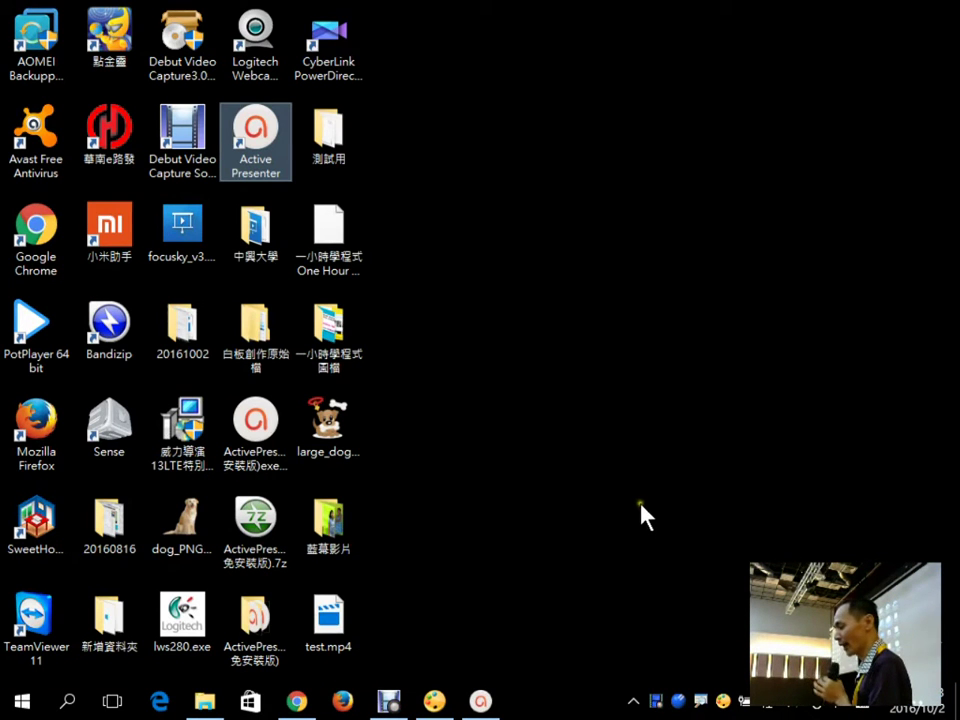
Open the 20161002 folder from the desktop in File Explorer and show its videos in the details view.
double_click(183, 325)
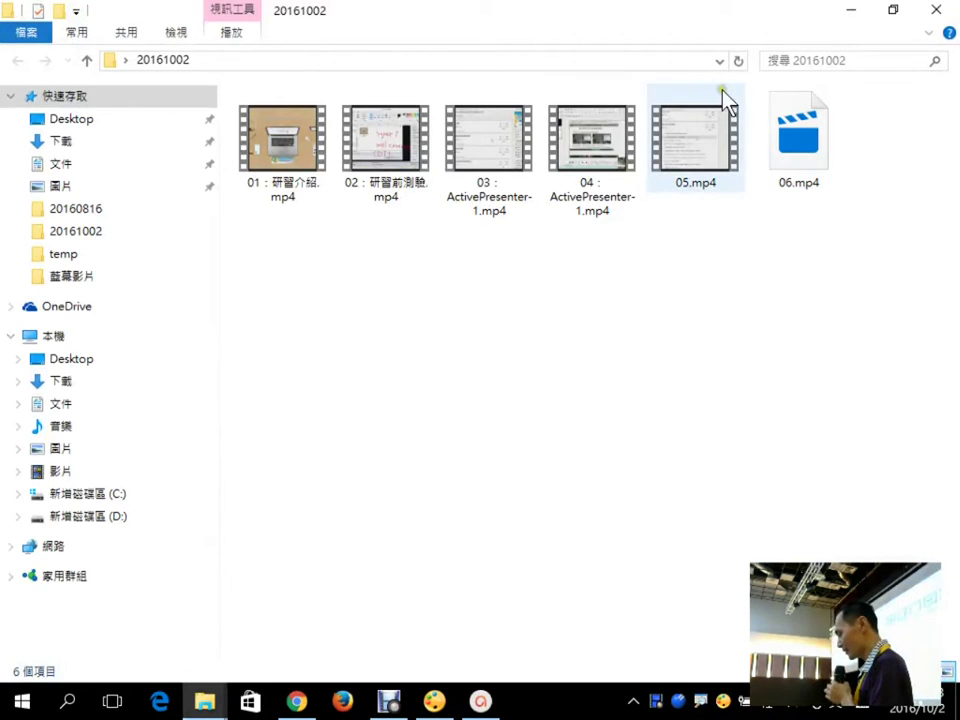
left_click(174, 32)
left_click(330, 95)
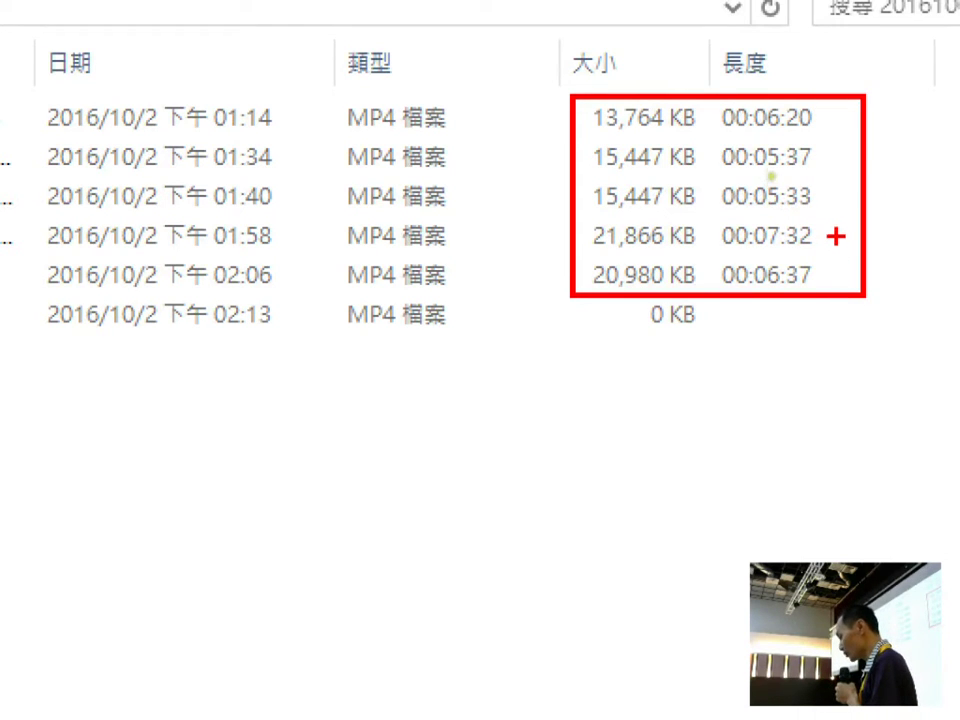
Compare the sizes and lengths of the recorded MP4 files, selecting all of them to check their combined size.
left_click_drag(829, 224, 866, 210)
left_click_drag(578, 256, 682, 256)
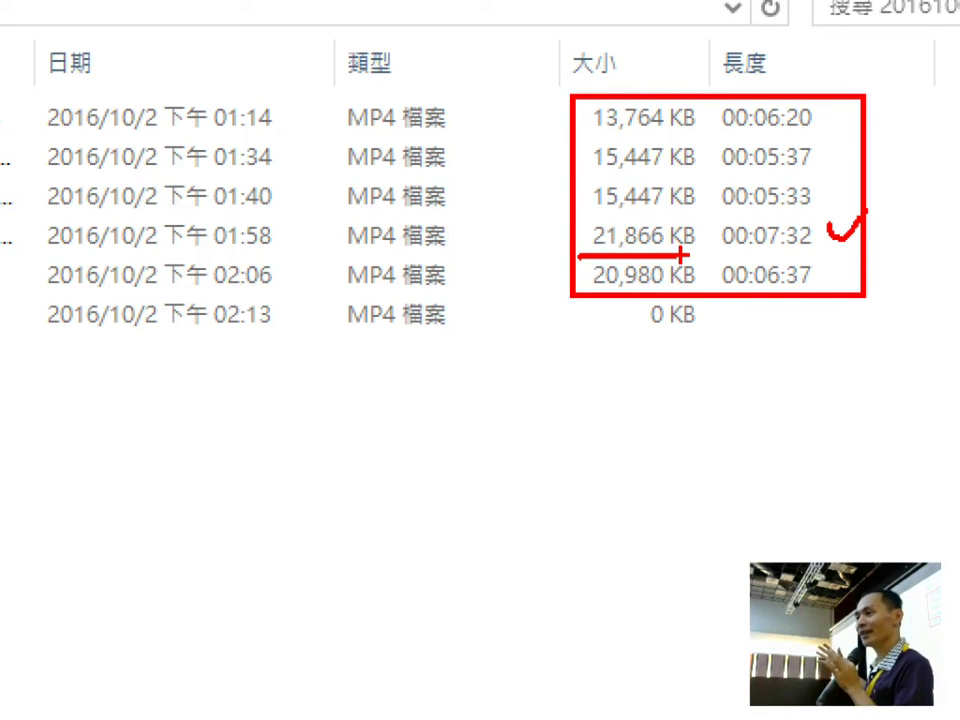
key("Escape")
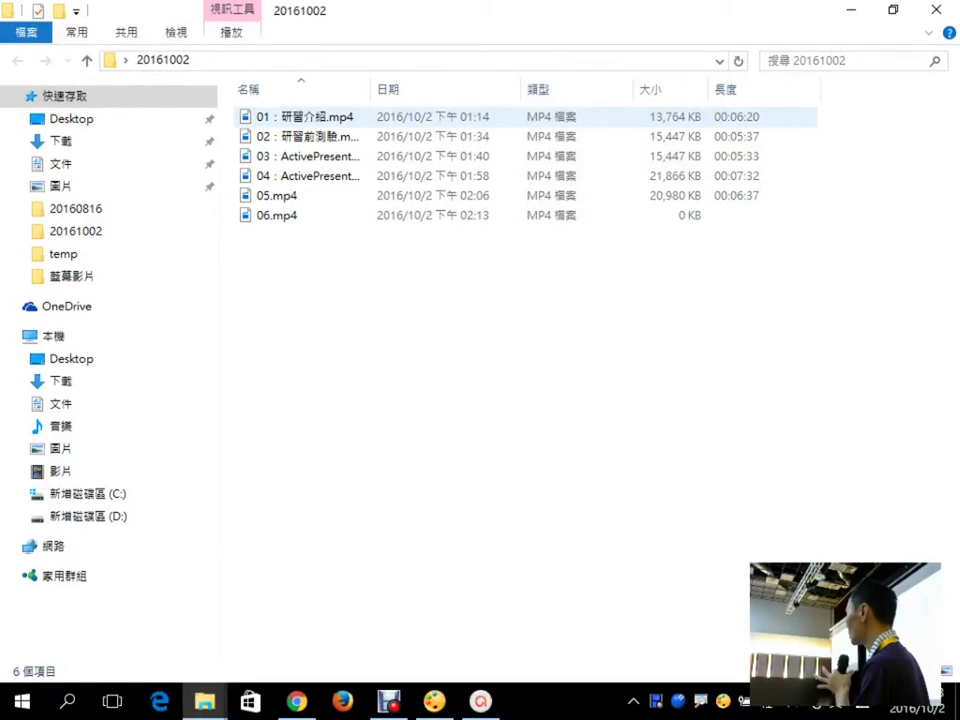
left_click(376, 272)
left_click_drag(376, 272, 300, 128)
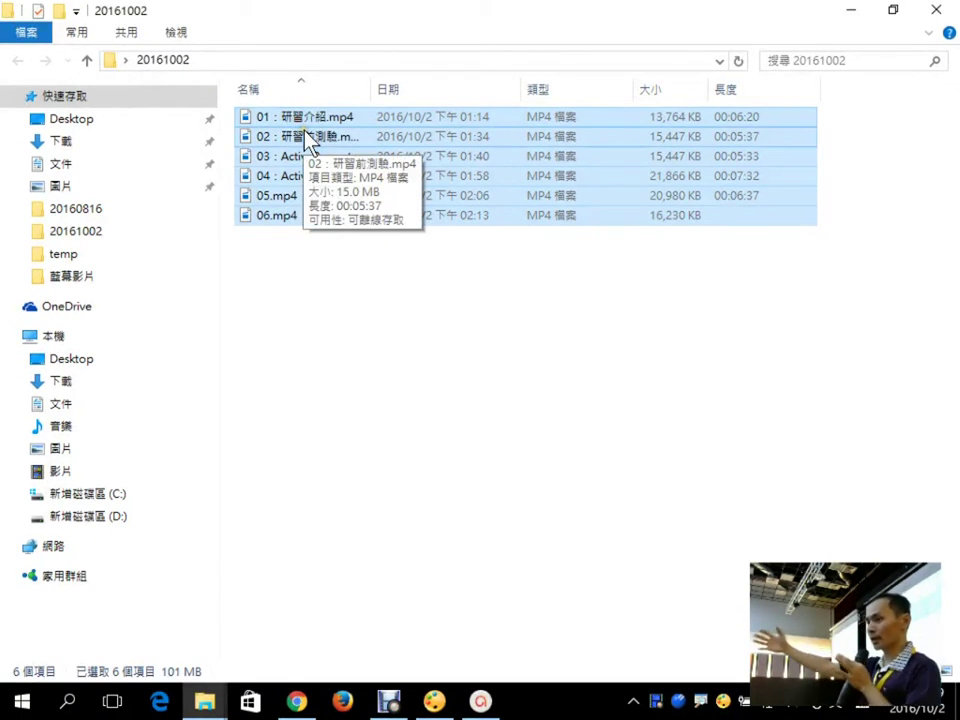